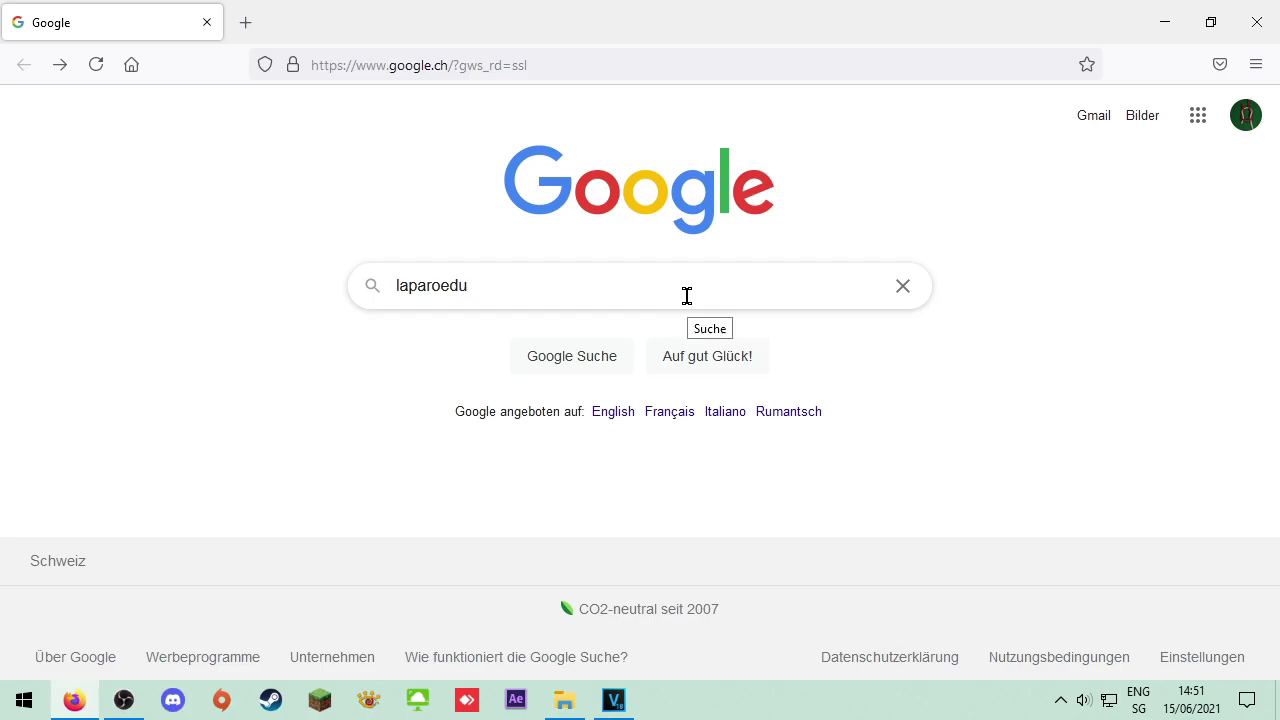
Search 'laparoedu', open the LapaRoEdu YouTube video and seek to the gall bladder scene near 3:46
{"action": "key", "text": "Return"}
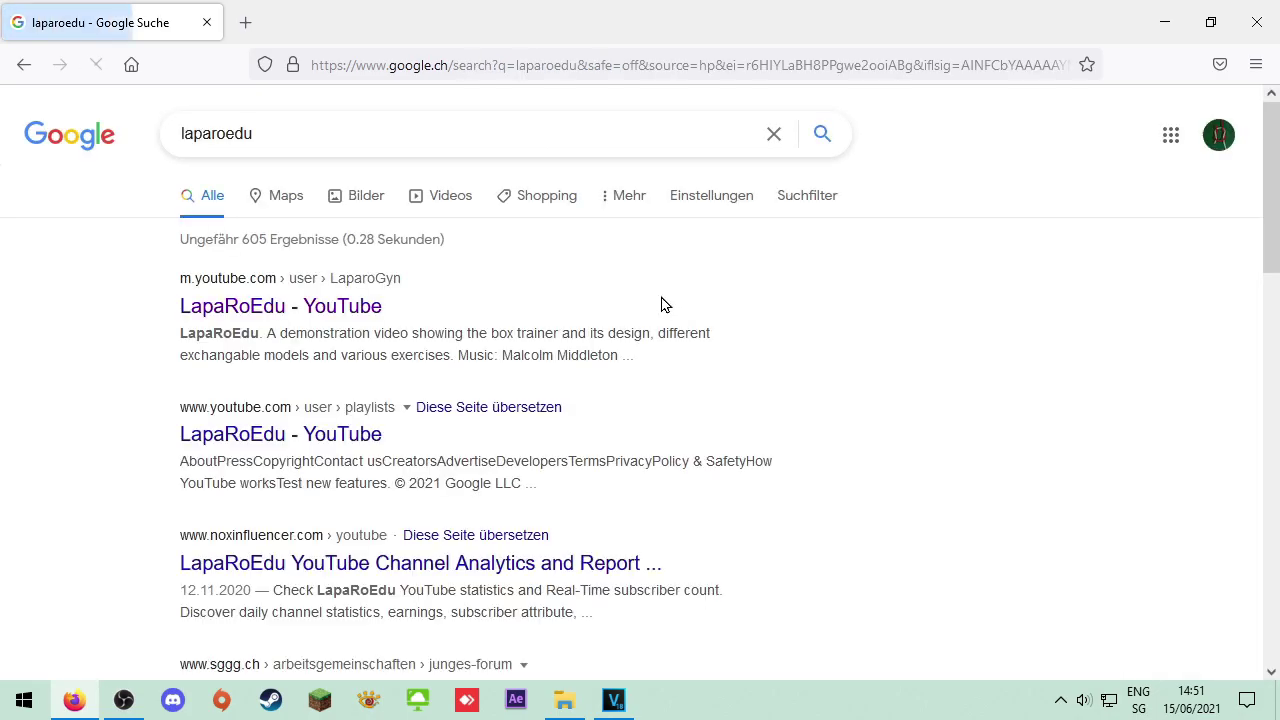
{"action": "left_click", "coordinate": [340, 310]}
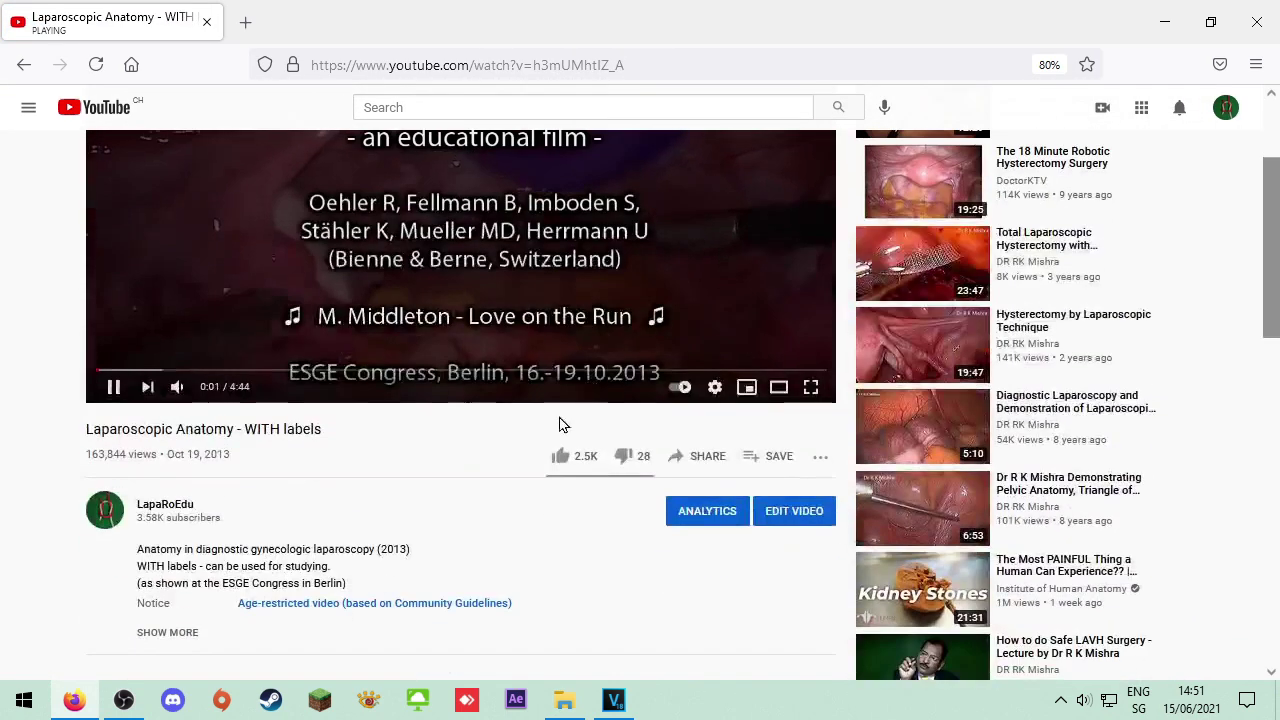
{"action": "left_click", "coordinate": [640, 370]}
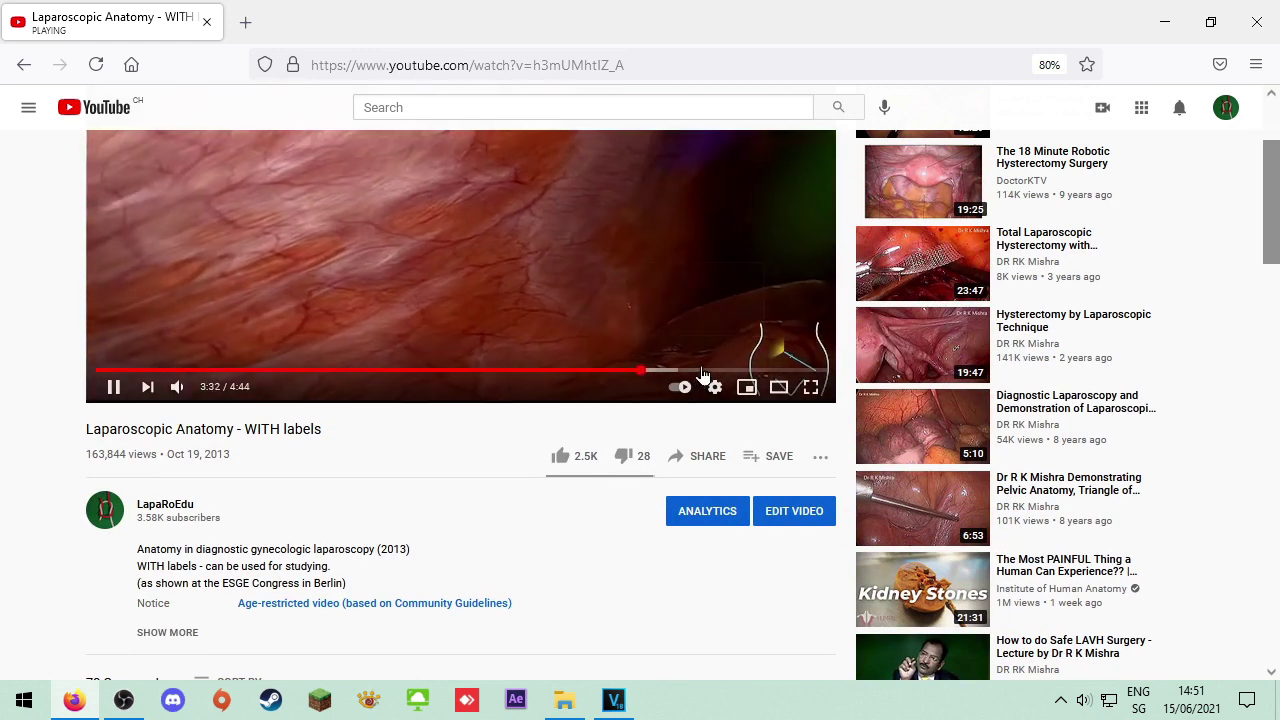
{"action": "scroll", "coordinate": [696, 447], "scroll_direction": "up", "scroll_amount": 3}
{"action": "left_click", "coordinate": [678, 541]}
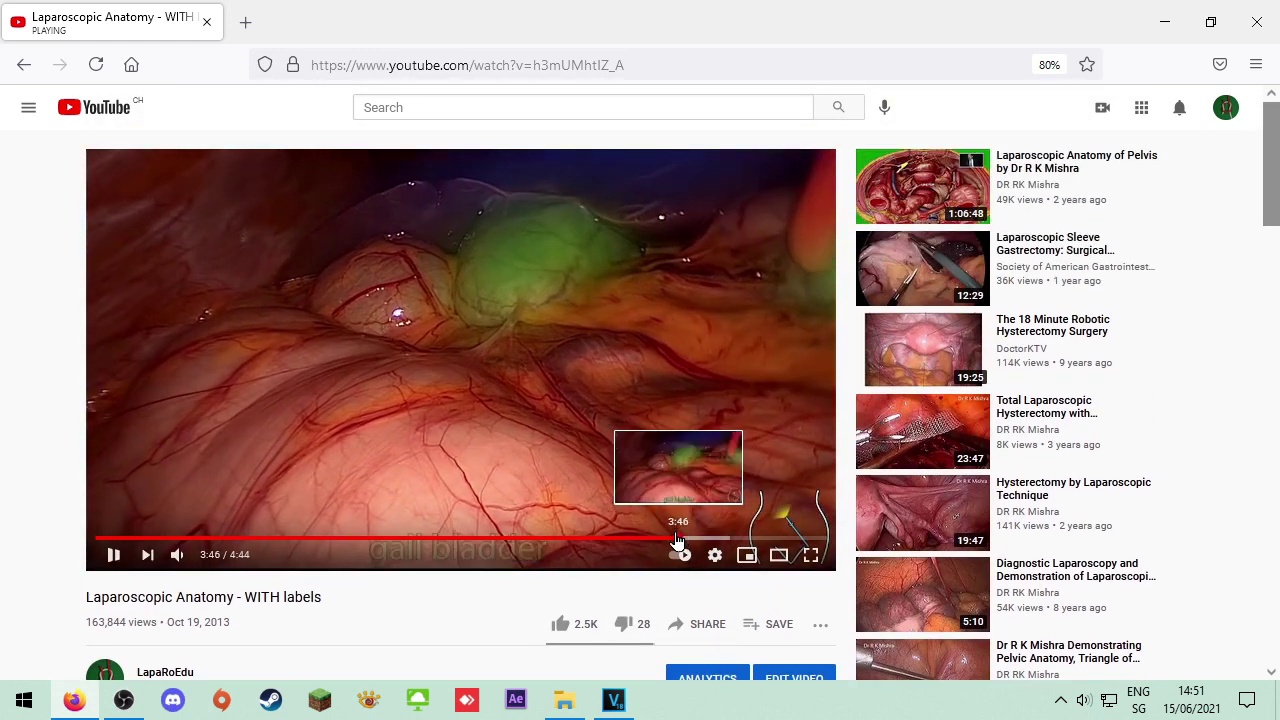
{"action": "left_click", "coordinate": [670, 541]}
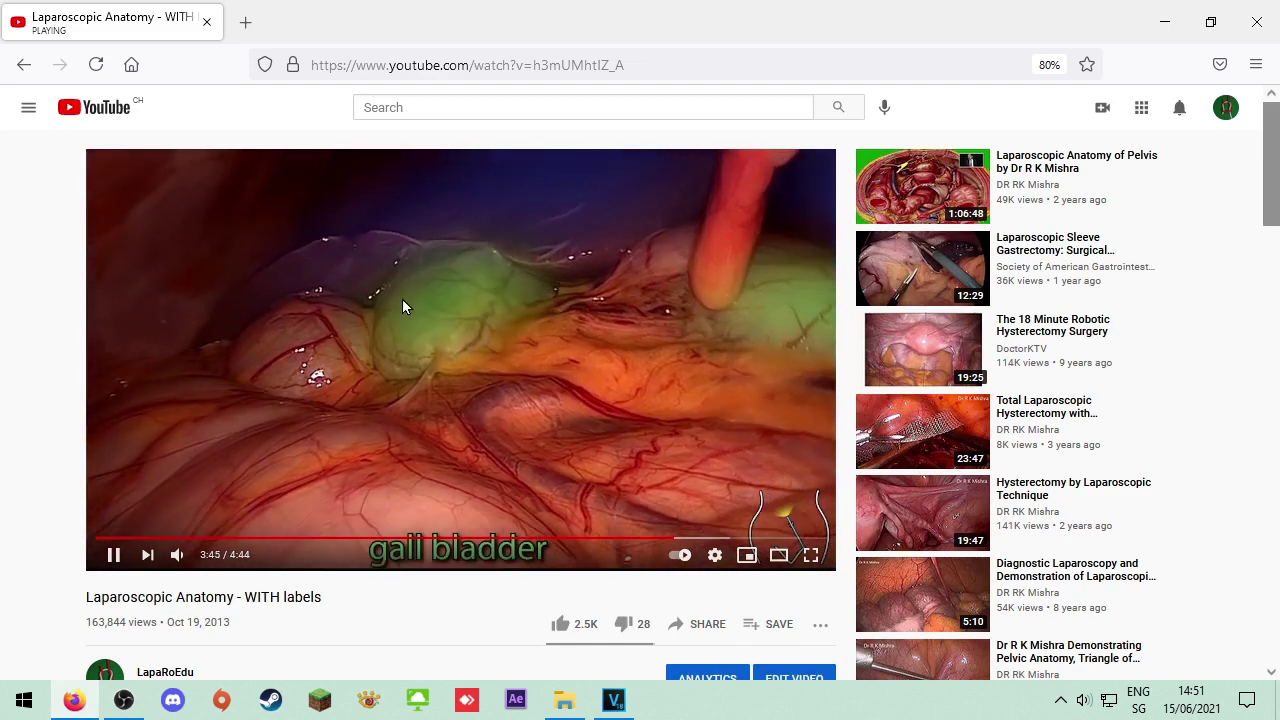
Scroll down to the video's comments and zoom the page to 100%
{"action": "scroll", "coordinate": [542, 358], "scroll_direction": "down", "scroll_amount": 5}
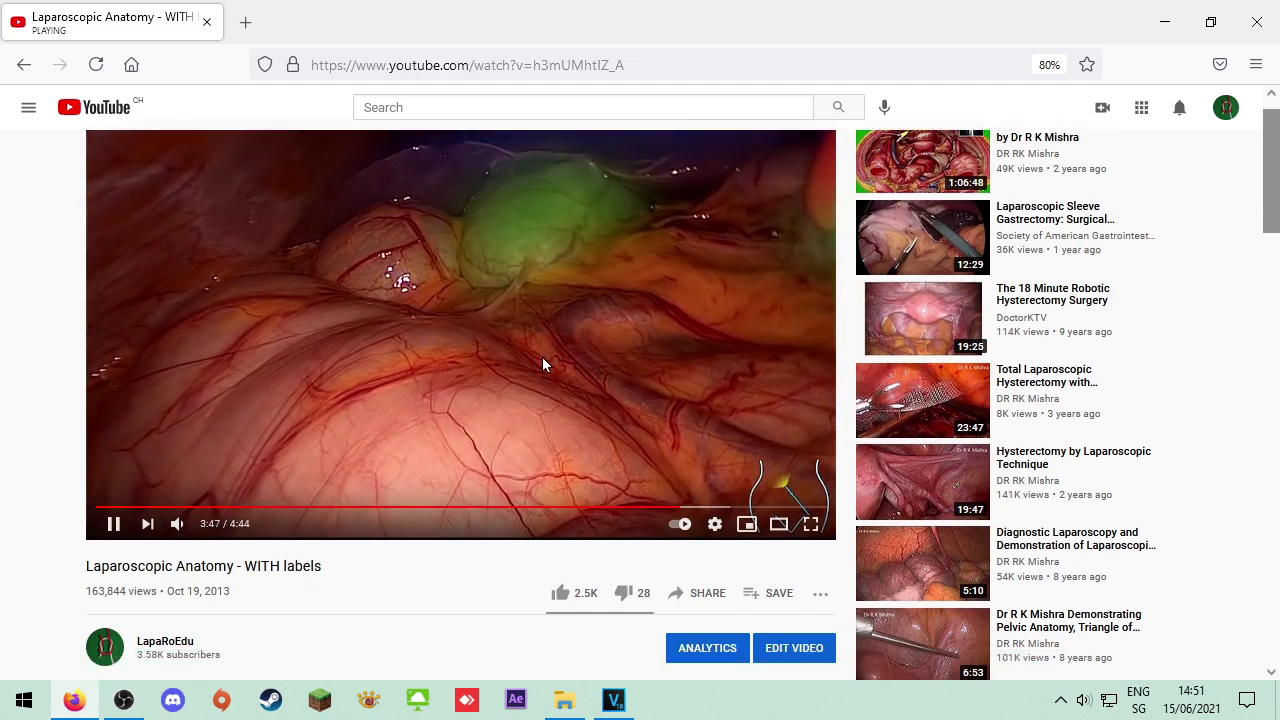
{"action": "scroll", "coordinate": [586, 311], "scroll_direction": "up", "scroll_amount": 3}
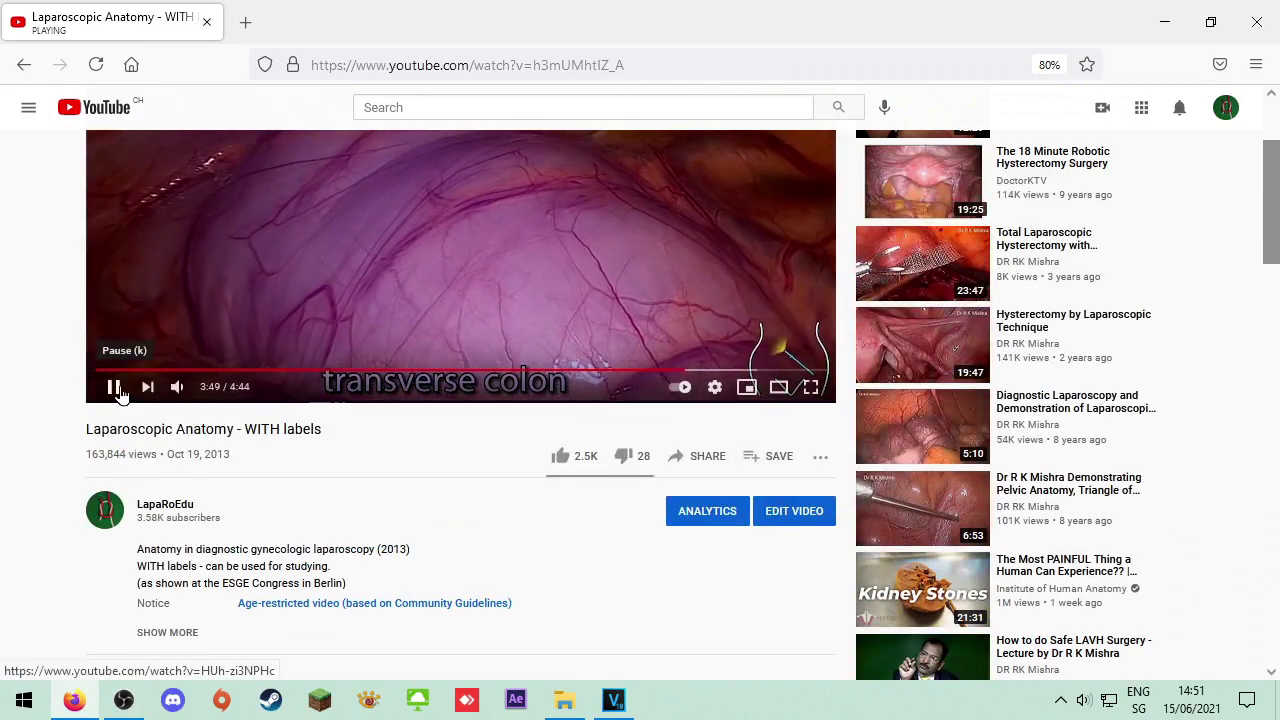
{"action": "scroll", "coordinate": [470, 367], "scroll_direction": "down", "scroll_amount": 10}
{"action": "scroll", "coordinate": [470, 367], "scroll_direction": "down", "scroll_amount": 9}
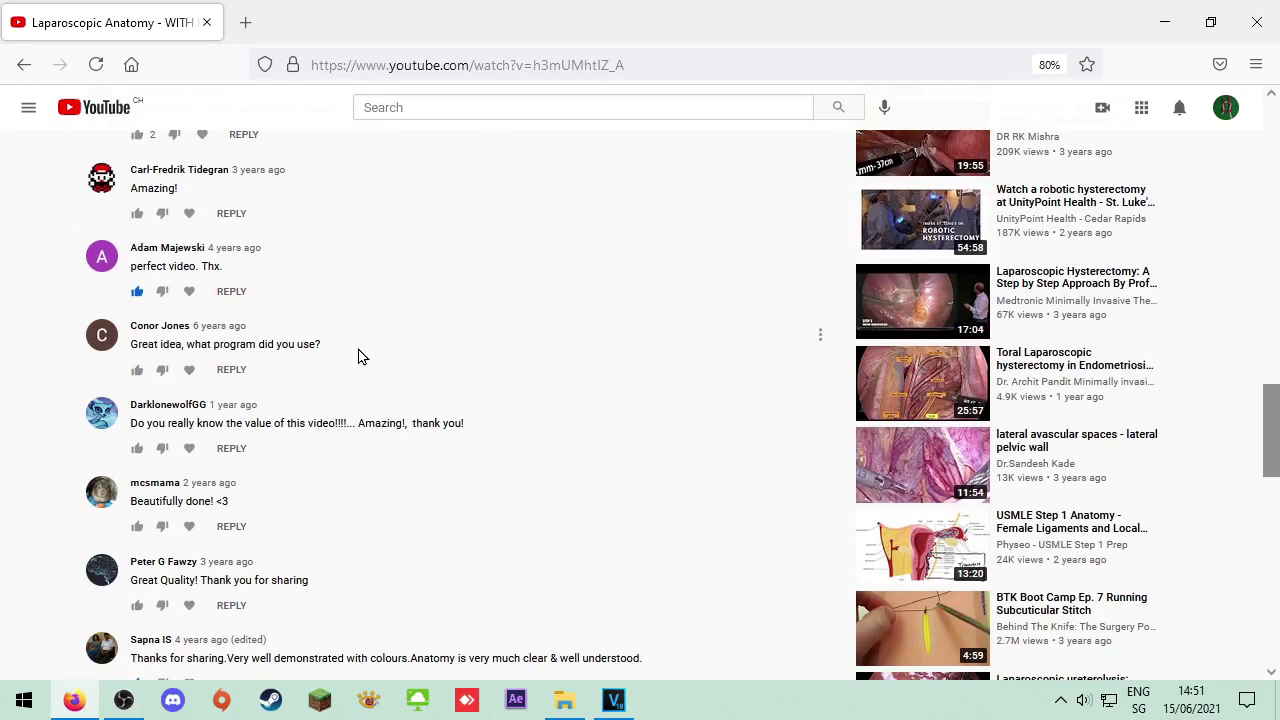
{"action": "key", "text": "ctrl+plus"}
{"action": "key", "text": "ctrl+plus"}
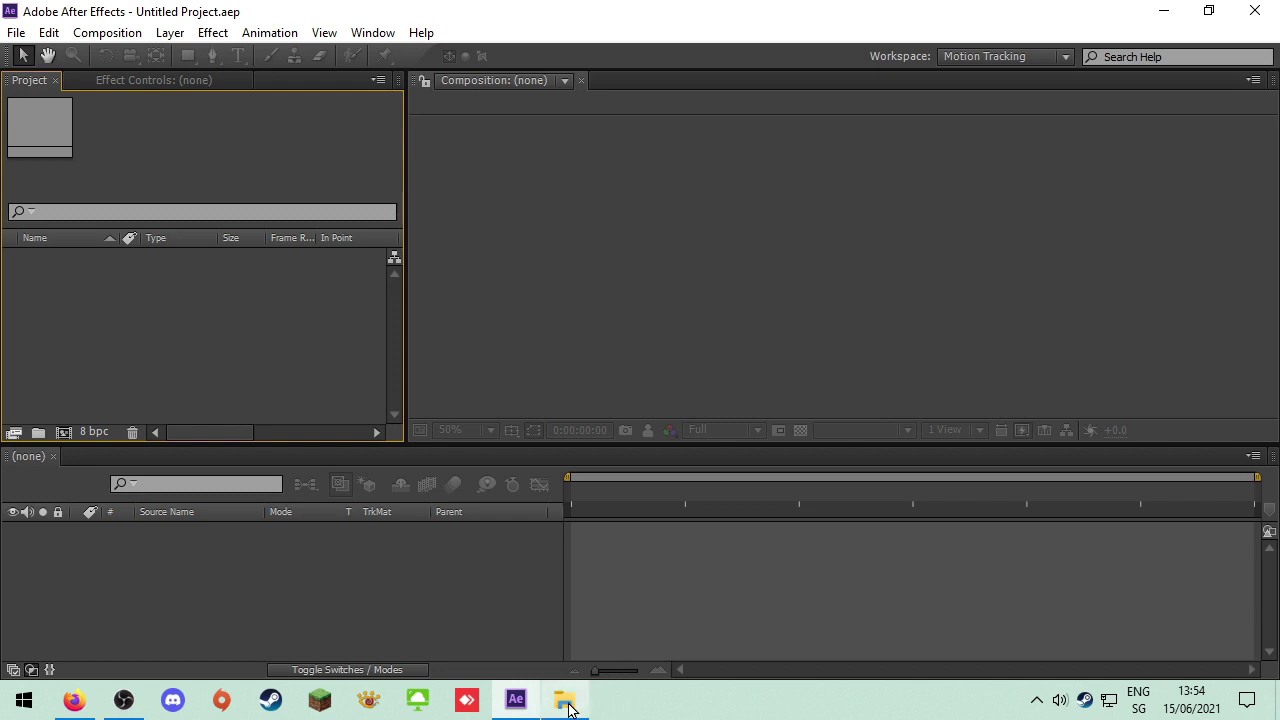
Import uncompressed.avi from the Tutorial Camera Tracker folder and build the uncompressed composition from it
{"action": "mouse_move", "coordinate": [568, 708]}
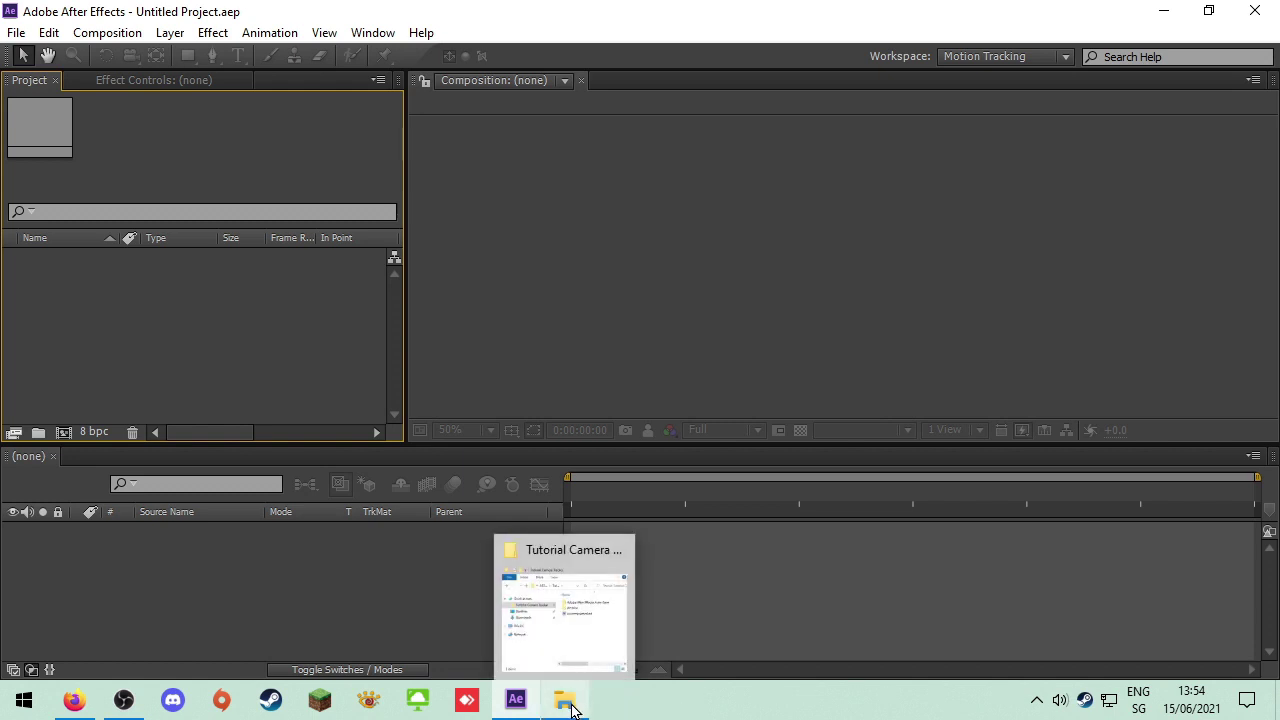
{"action": "left_click", "coordinate": [572, 708]}
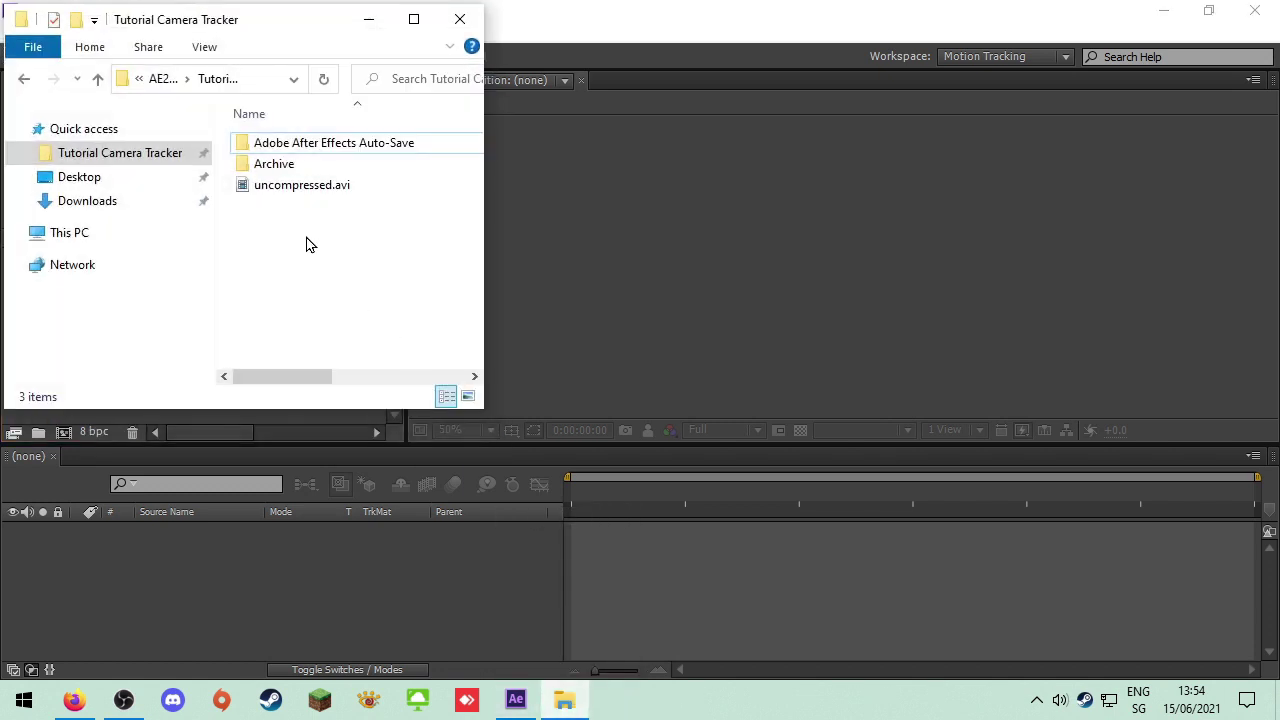
{"action": "left_click_drag", "start_coordinate": [270, 31], "coordinate": [976, 162]}
{"action": "left_click_drag", "start_coordinate": [1009, 317], "coordinate": [98, 280]}
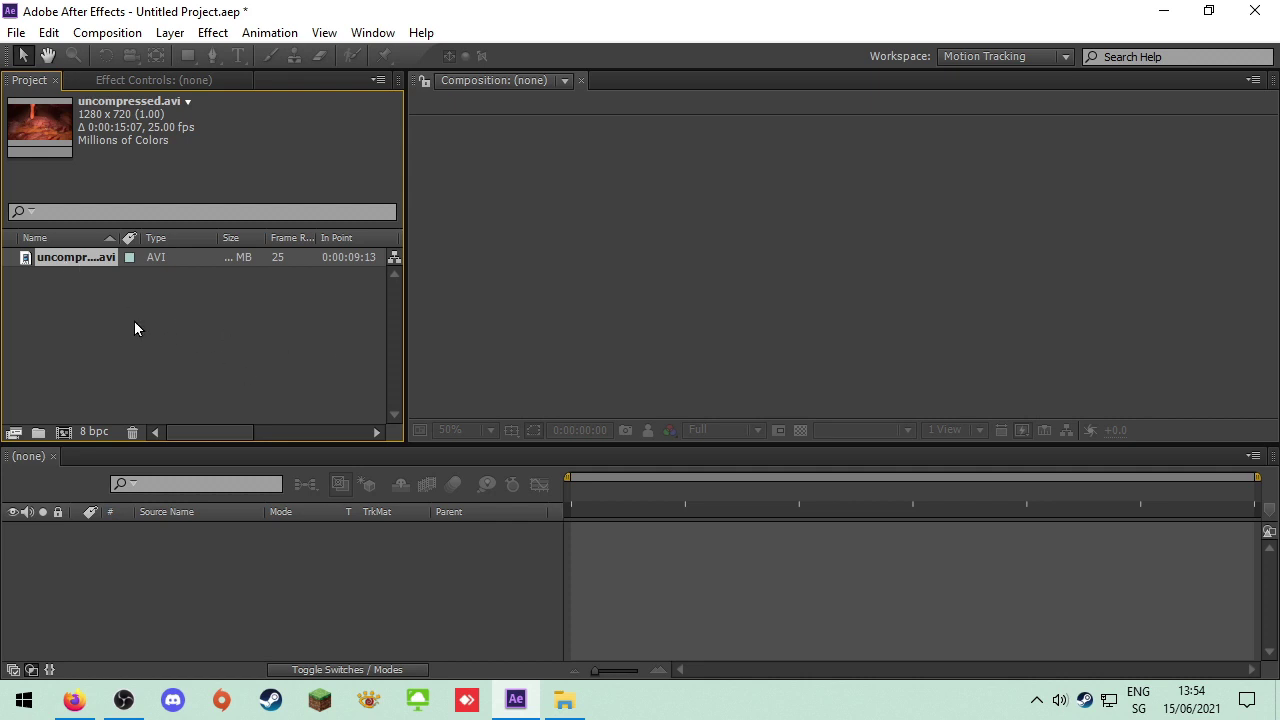
{"action": "left_click_drag", "start_coordinate": [70, 263], "coordinate": [140, 550]}
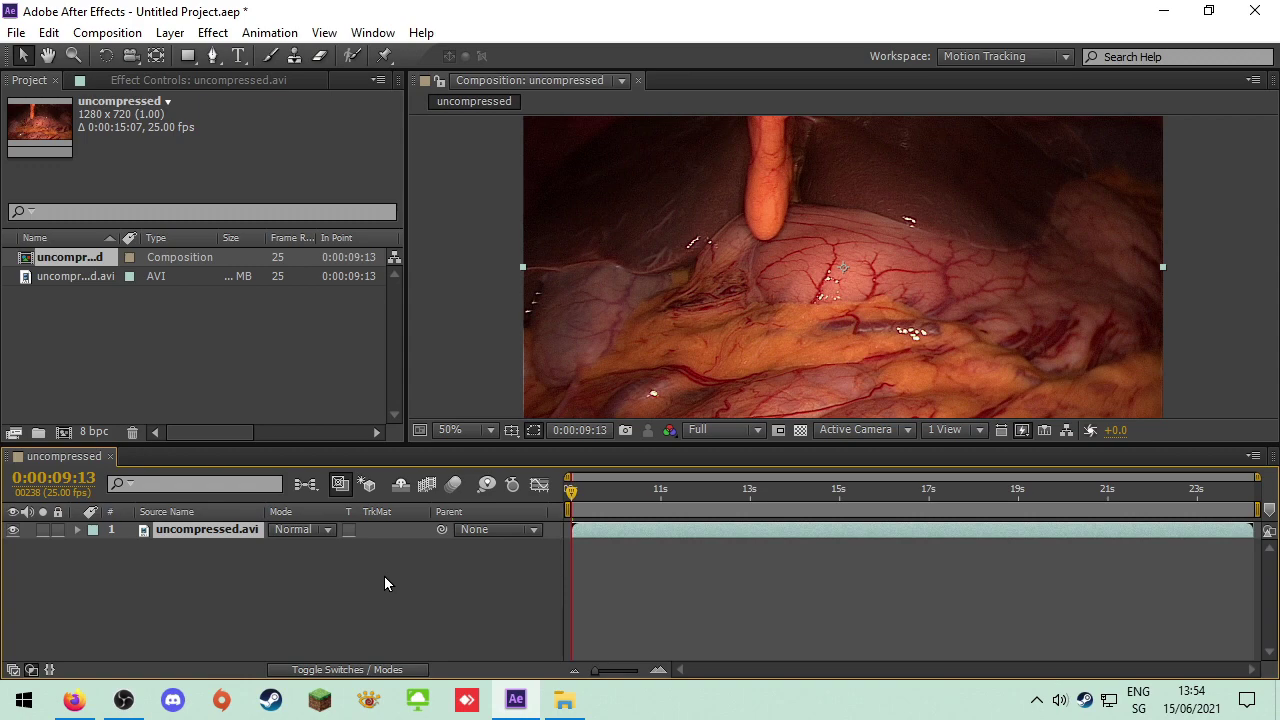
{"action": "left_click_drag", "start_coordinate": [578, 503], "coordinate": [1126, 552]}
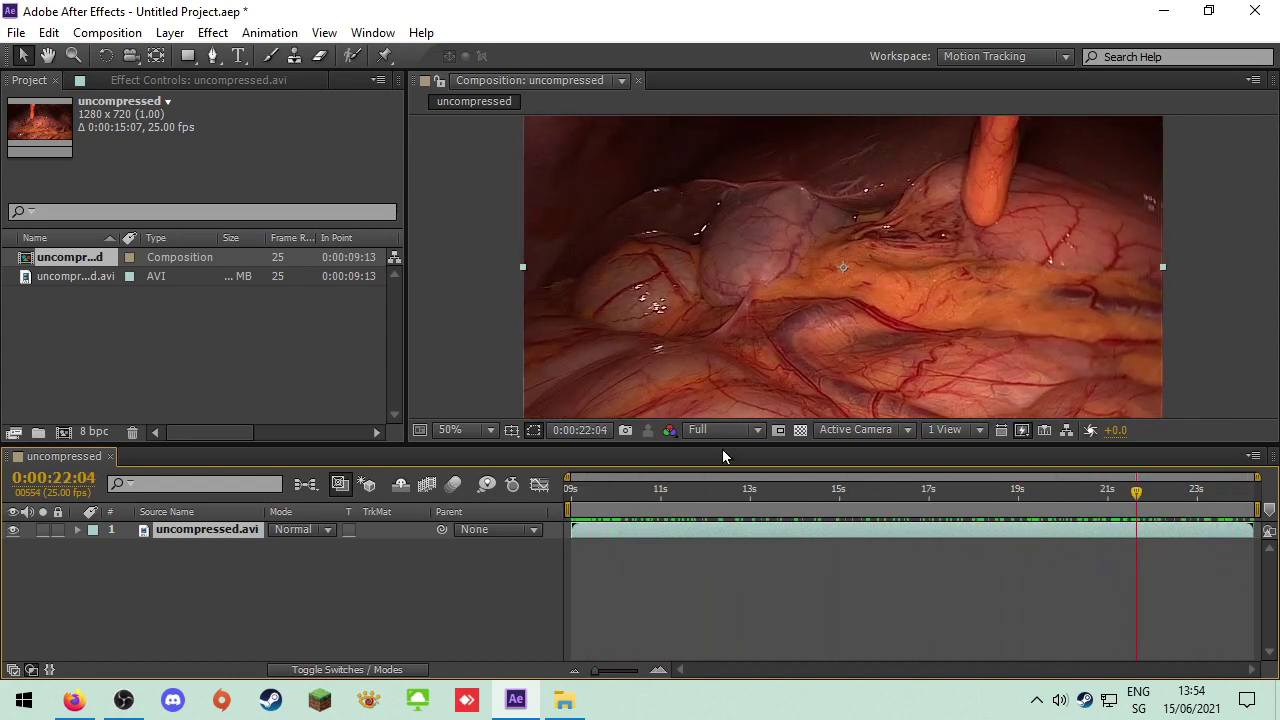
{"action": "scroll", "coordinate": [830, 330], "scroll_direction": "down", "scroll_amount": 2}
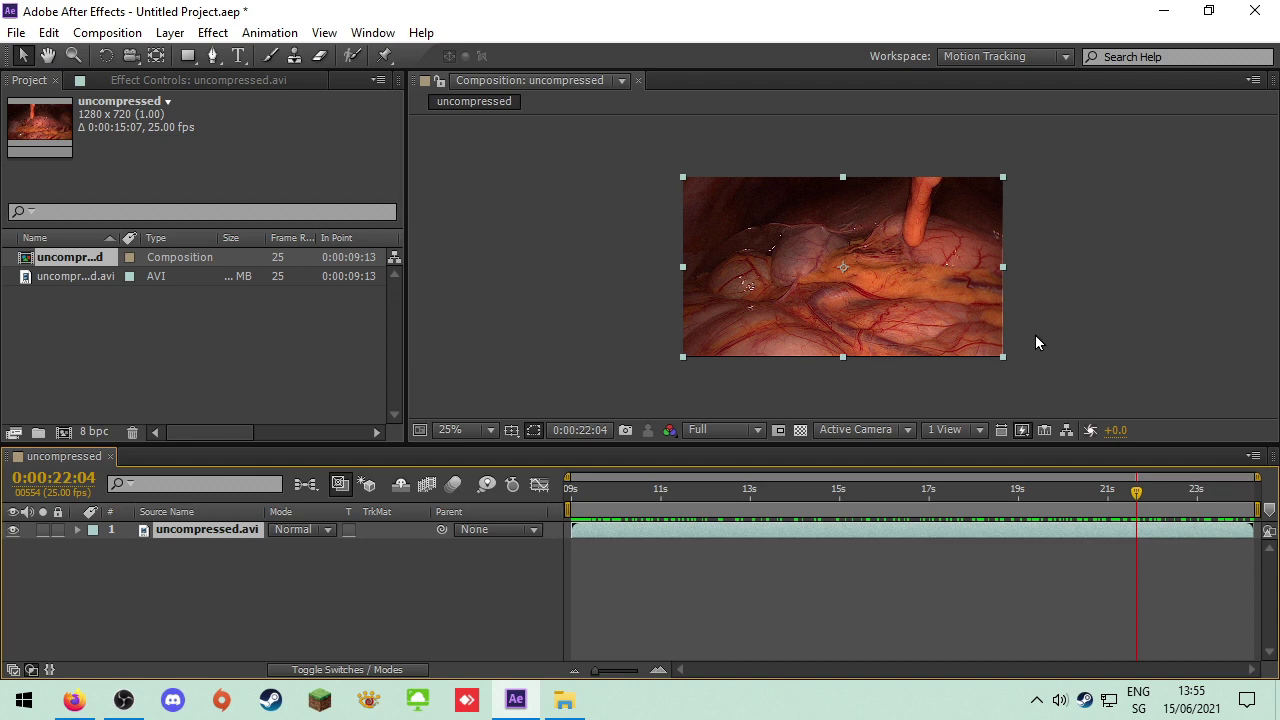
{"action": "scroll", "coordinate": [1035, 335], "scroll_direction": "up", "scroll_amount": 1}
{"action": "scroll", "coordinate": [850, 295], "scroll_direction": "down", "scroll_amount": 1}
{"action": "left_click_drag", "start_coordinate": [1137, 493], "coordinate": [886, 488]}
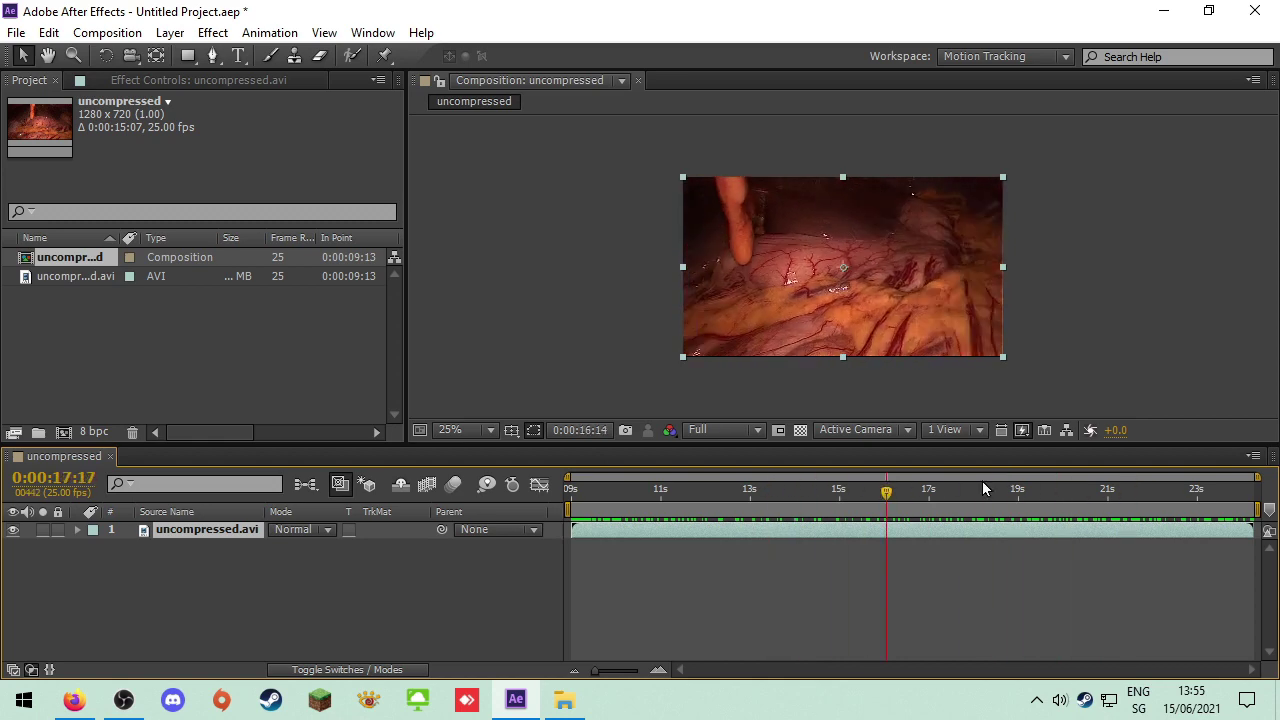
{"action": "left_click_drag", "start_coordinate": [983, 488], "coordinate": [955, 491]}
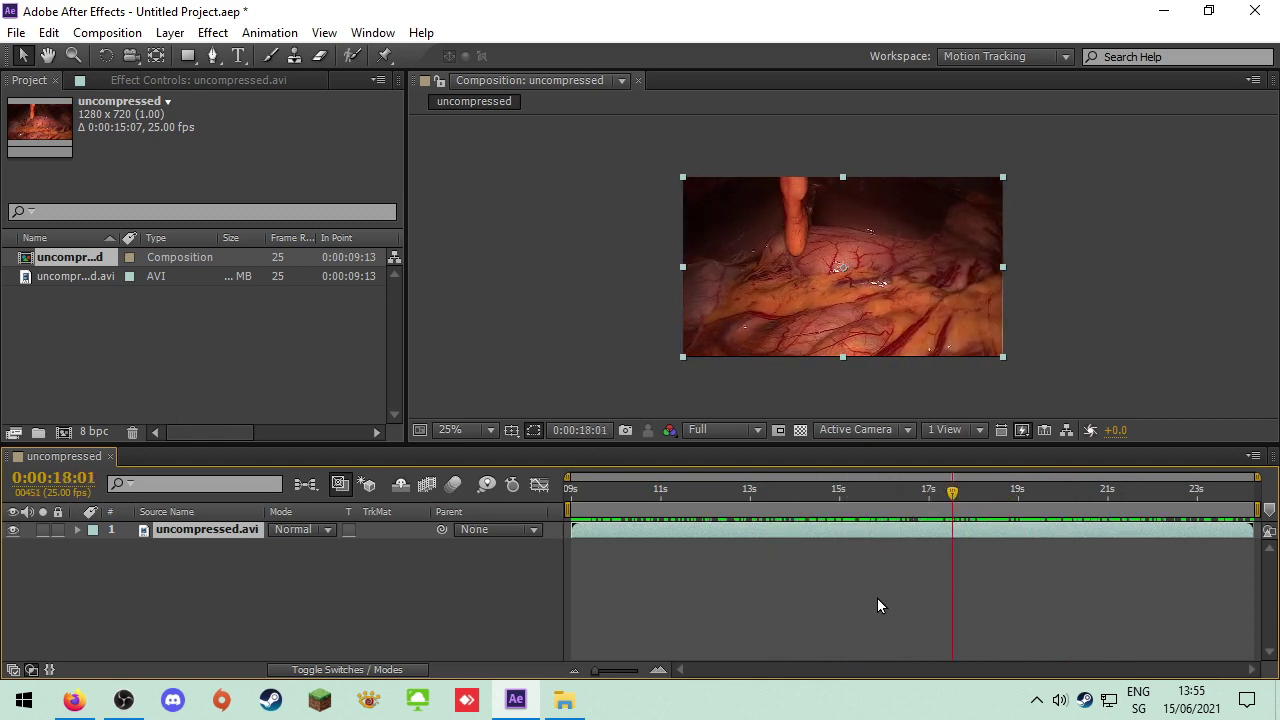
Run Track Camera on the uncompressed.avi layer and let the 3D Camera Tracker solve it
{"action": "right_click", "coordinate": [632, 542]}
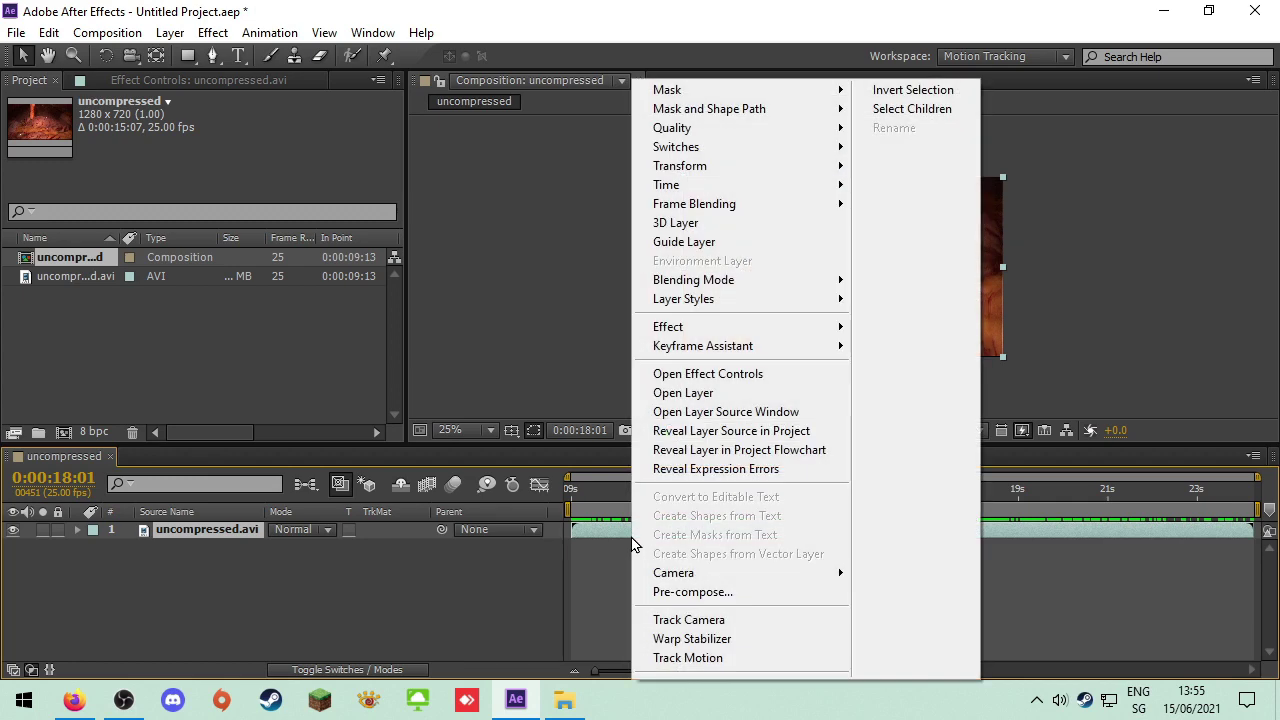
{"action": "left_click", "coordinate": [714, 622]}
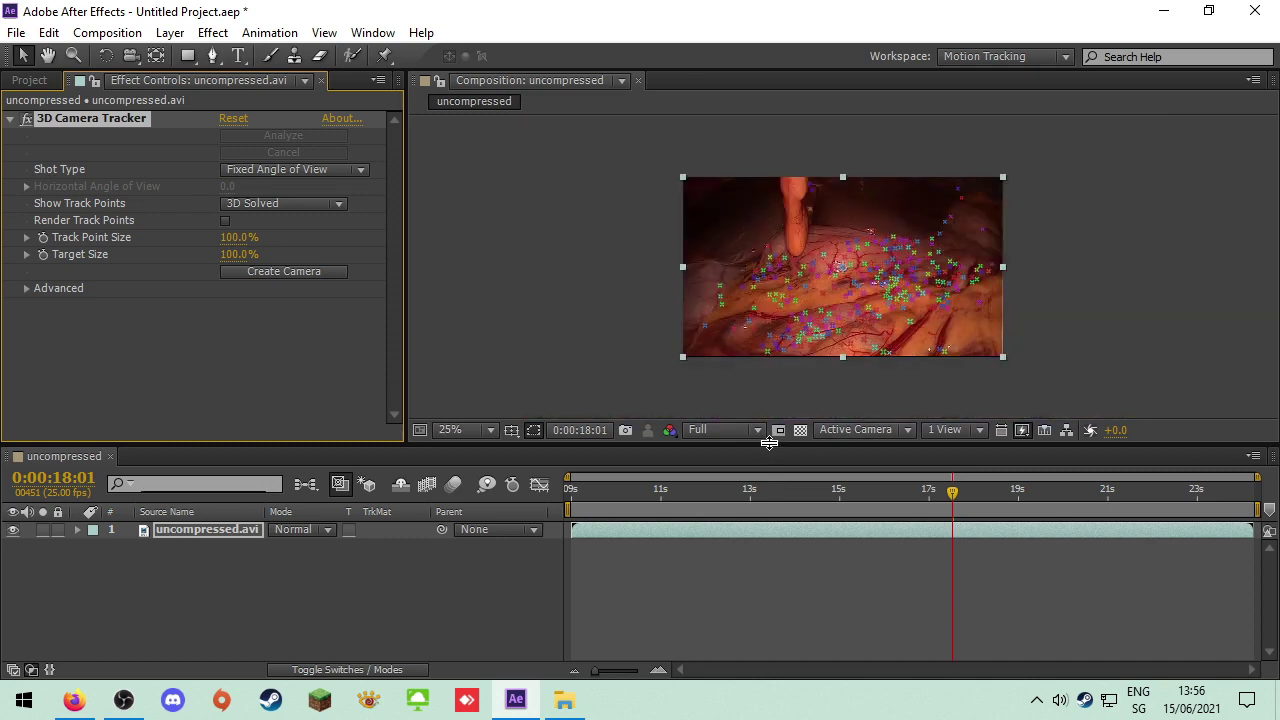
Select a band of track points near the frame centre and create Track Solid 1 plus a tracker camera
{"action": "left_click_drag", "start_coordinate": [769, 450], "coordinate": [769, 518]}
{"action": "scroll", "coordinate": [1000, 358], "scroll_direction": "up", "scroll_amount": 2}
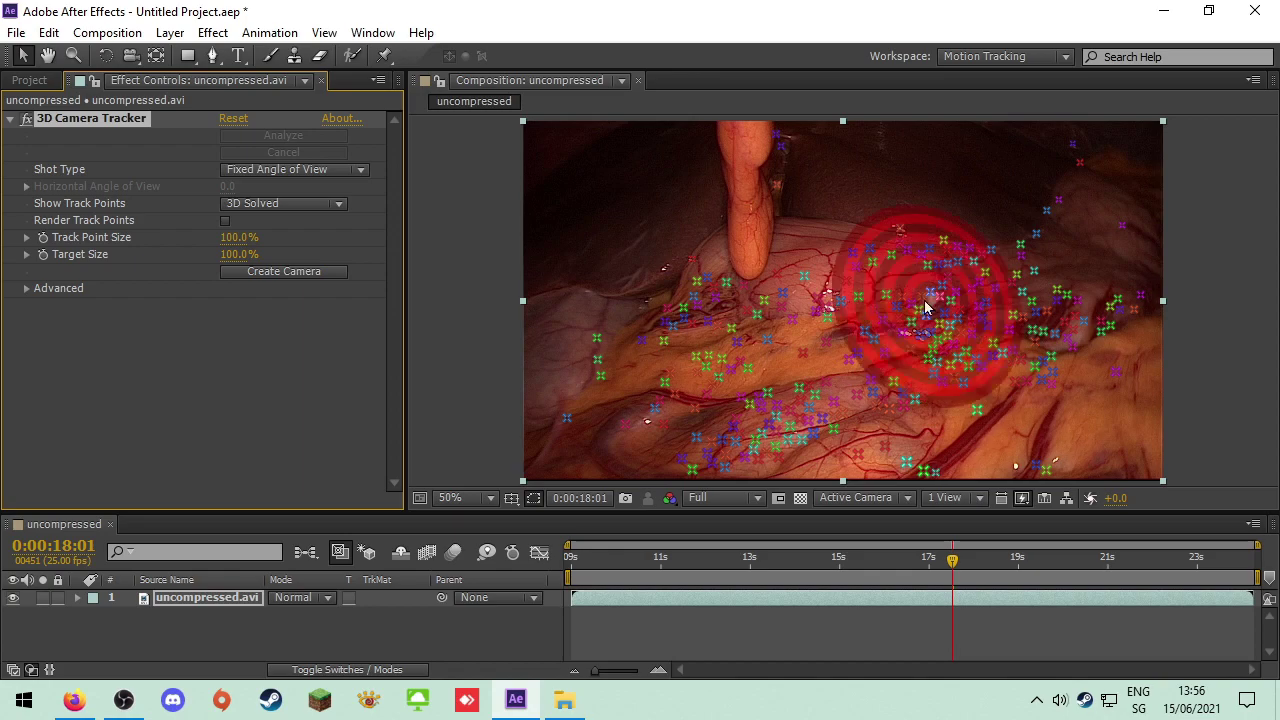
{"action": "left_click_drag", "start_coordinate": [952, 560], "coordinate": [1147, 557]}
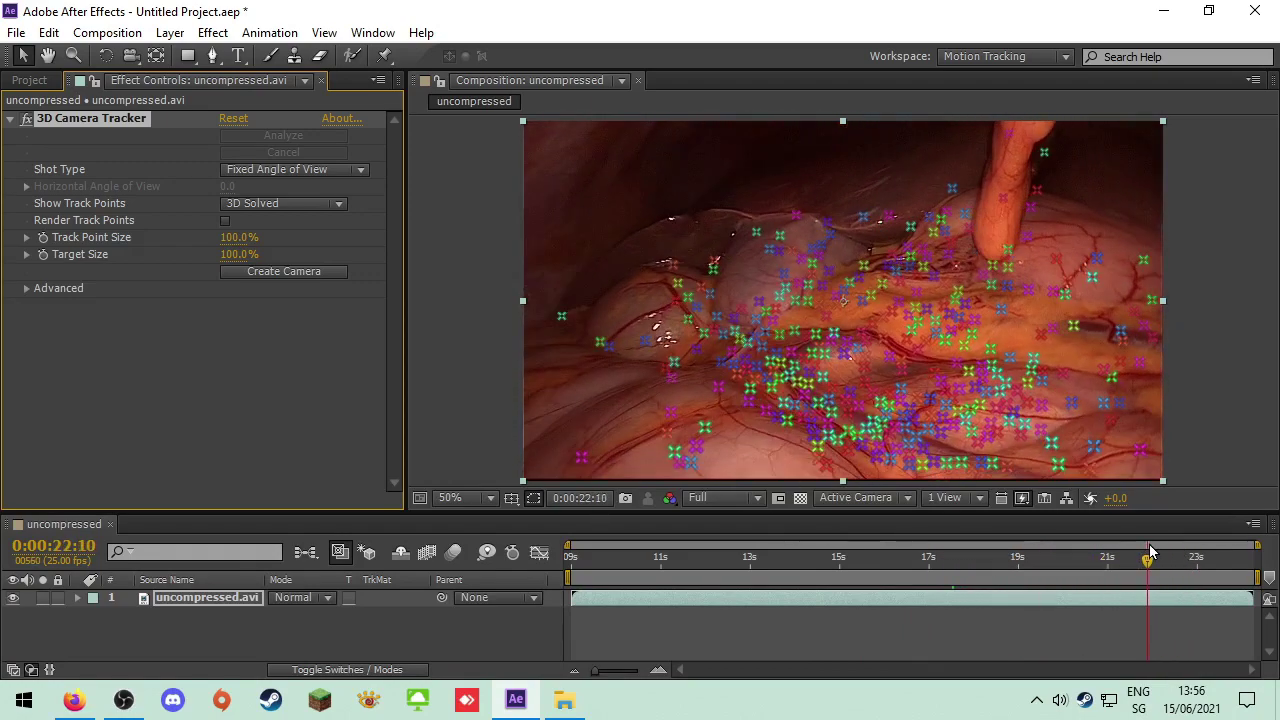
{"action": "left_click", "coordinate": [769, 247]}
{"action": "left_click_drag", "start_coordinate": [713, 333], "coordinate": [838, 298]}
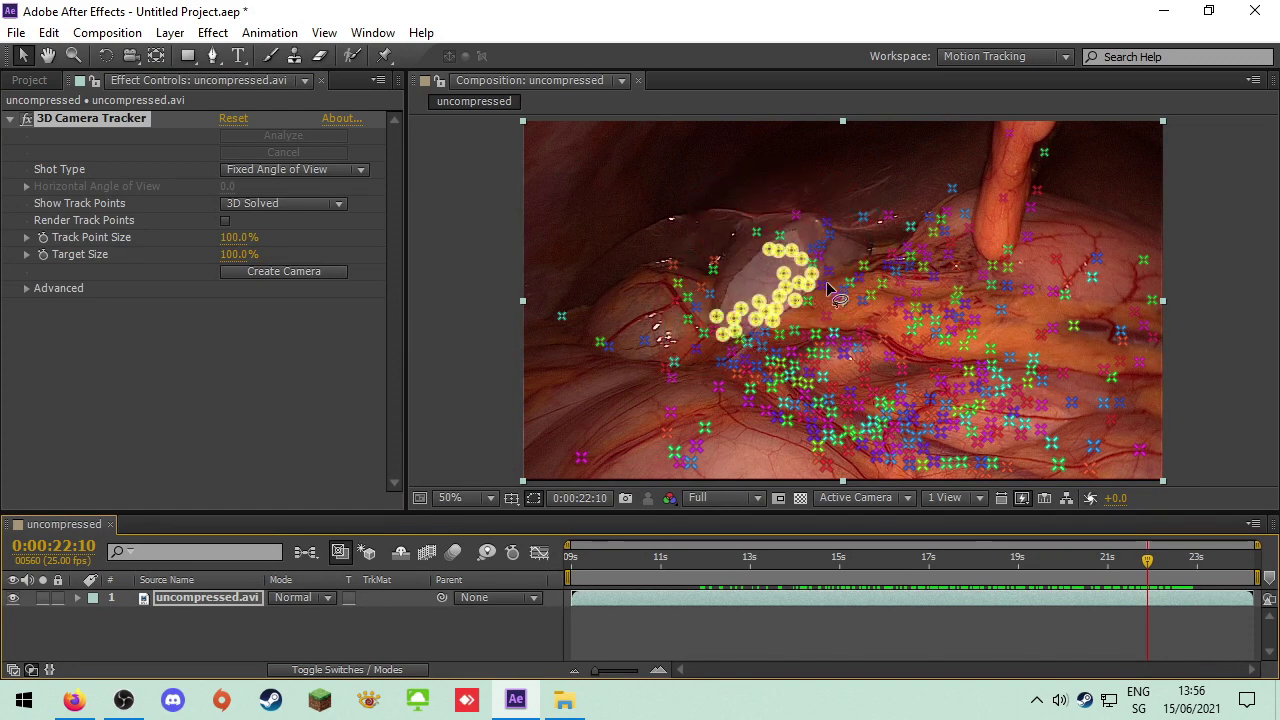
{"action": "right_click", "coordinate": [771, 289]}
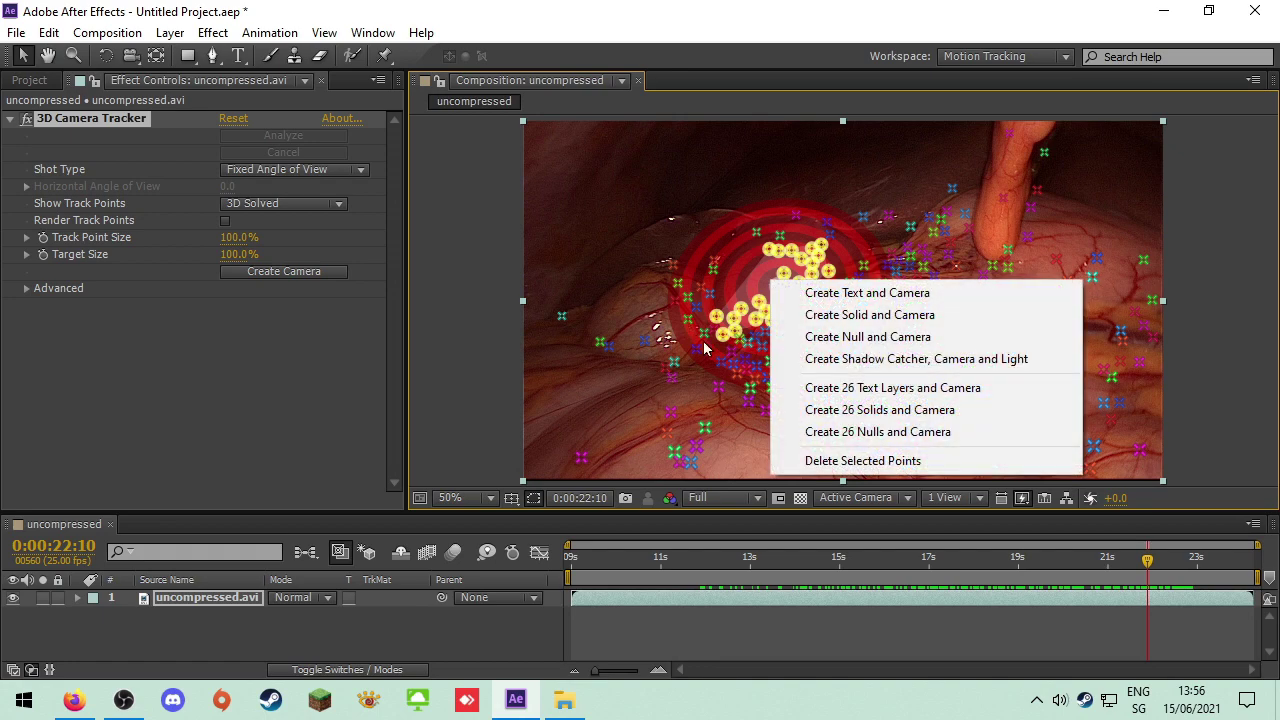
{"action": "left_click", "coordinate": [840, 318]}
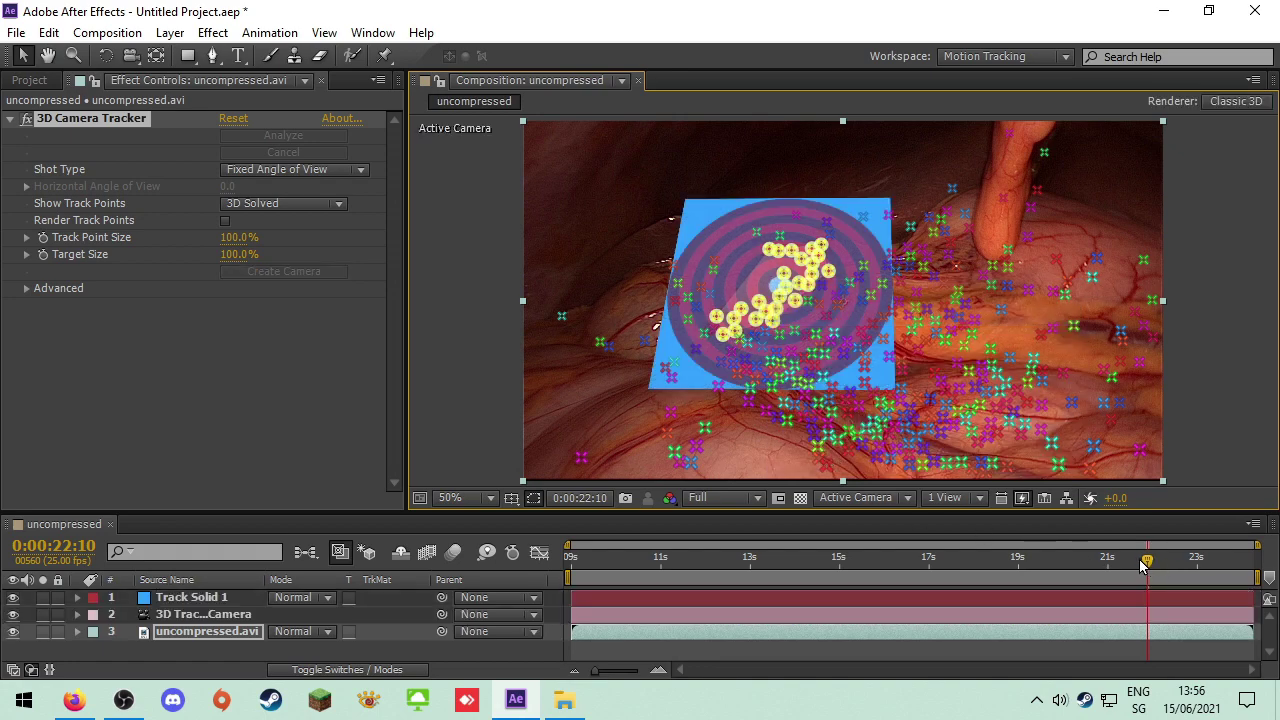
Lower Track Solid 1's Transform opacity to 59% so the organ shows through
{"action": "mouse_move", "coordinate": [1147, 567]}
{"action": "left_mouse_down"}
{"action": "mouse_move", "coordinate": [990, 567]}
{"action": "mouse_move", "coordinate": [1132, 571]}
{"action": "left_mouse_up"}
{"action": "key", "text": "space"}
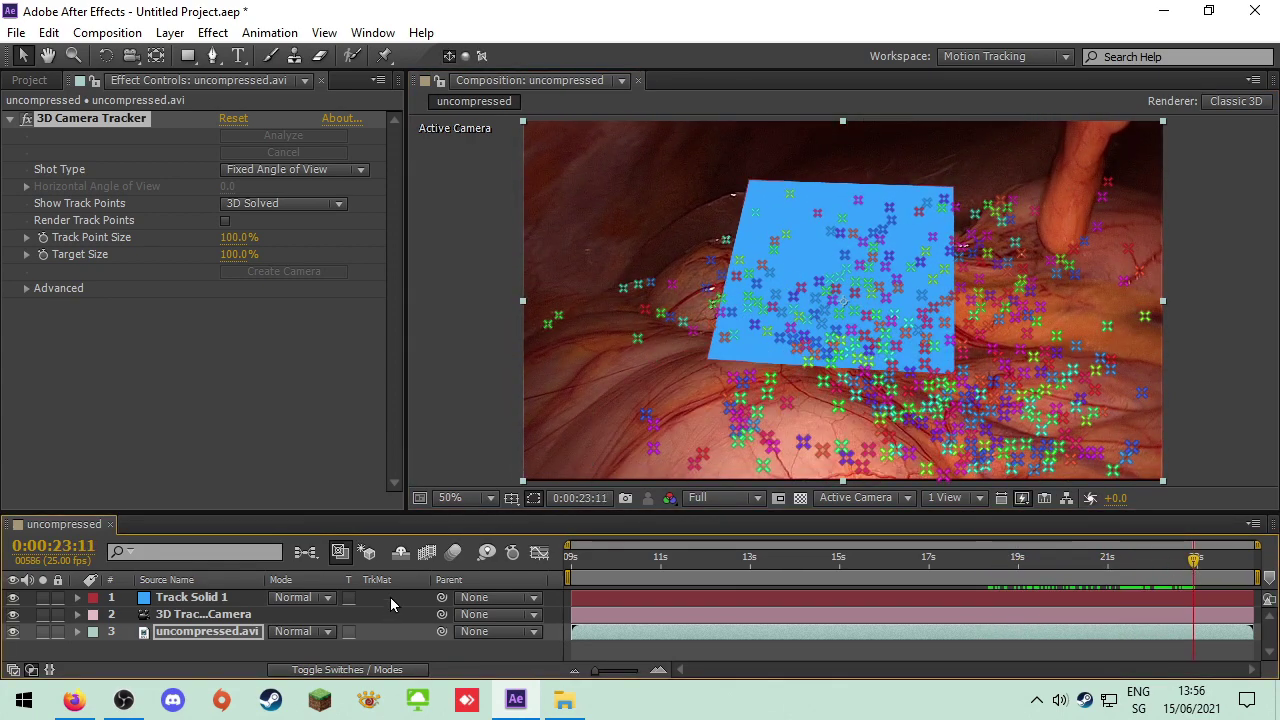
{"action": "left_click_drag", "start_coordinate": [272, 512], "coordinate": [272, 416]}
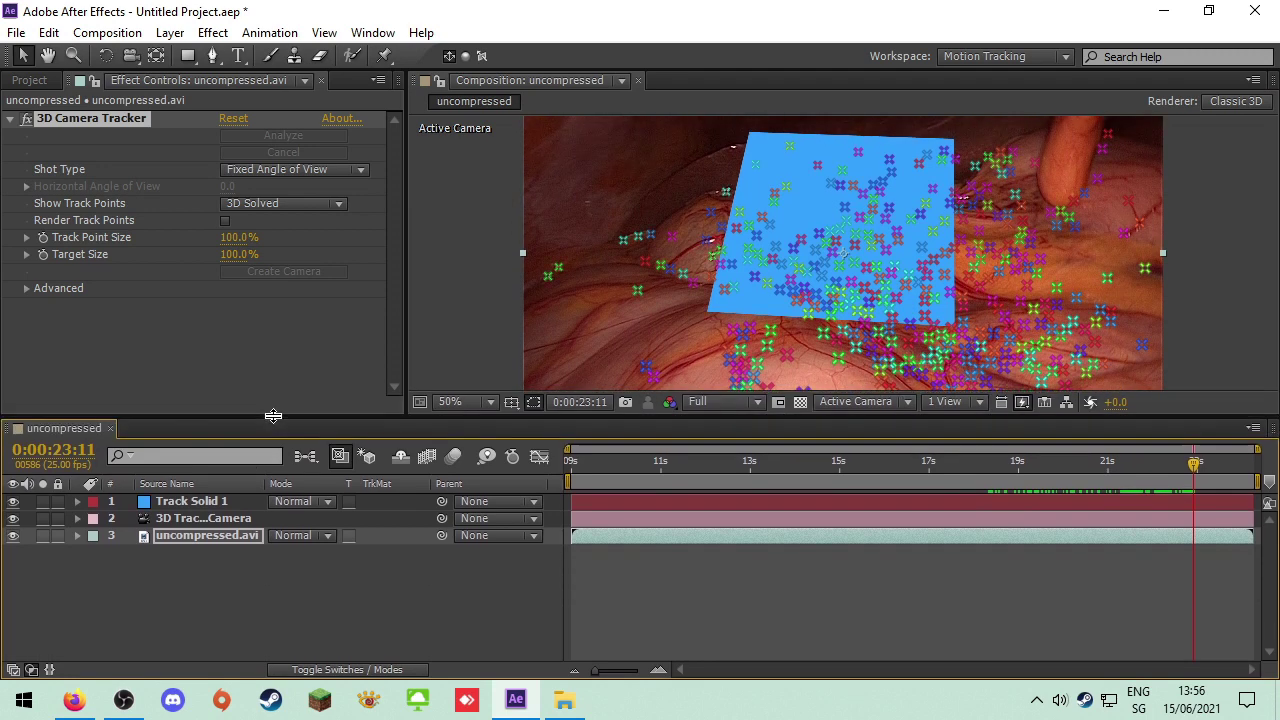
{"action": "left_click", "coordinate": [77, 501]}
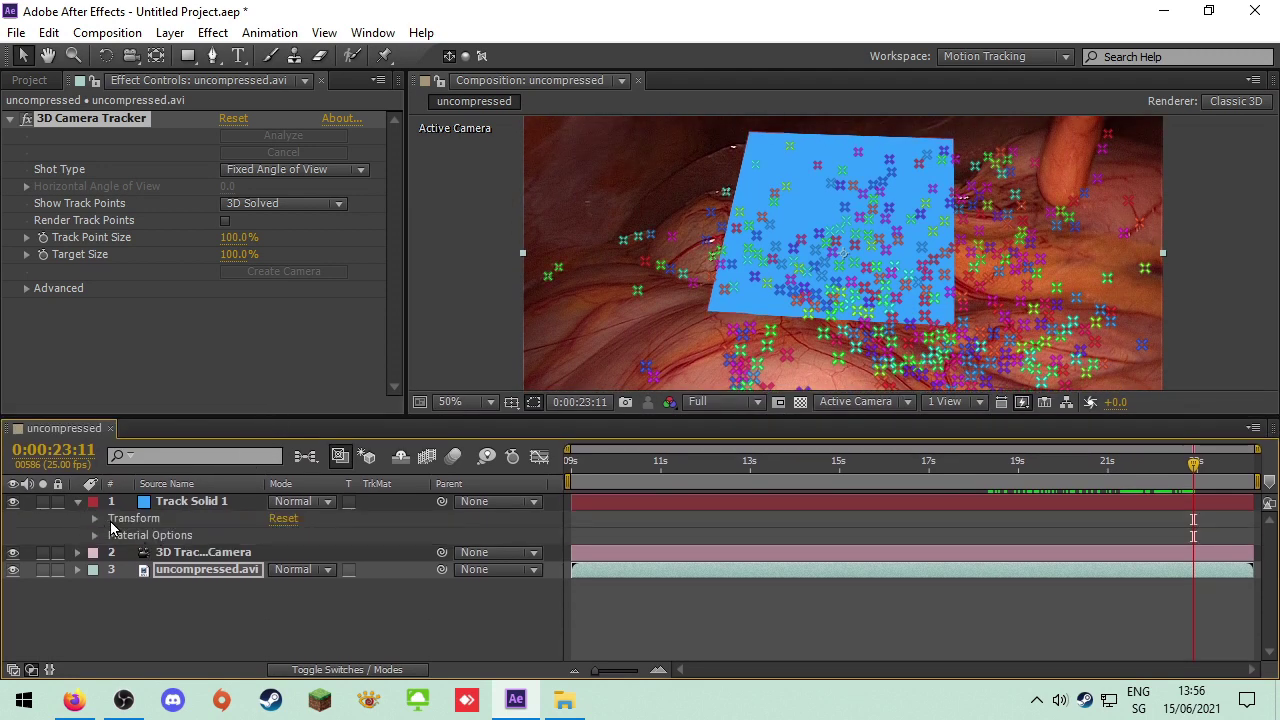
{"action": "left_click", "coordinate": [95, 520]}
{"action": "left_click", "coordinate": [190, 500]}
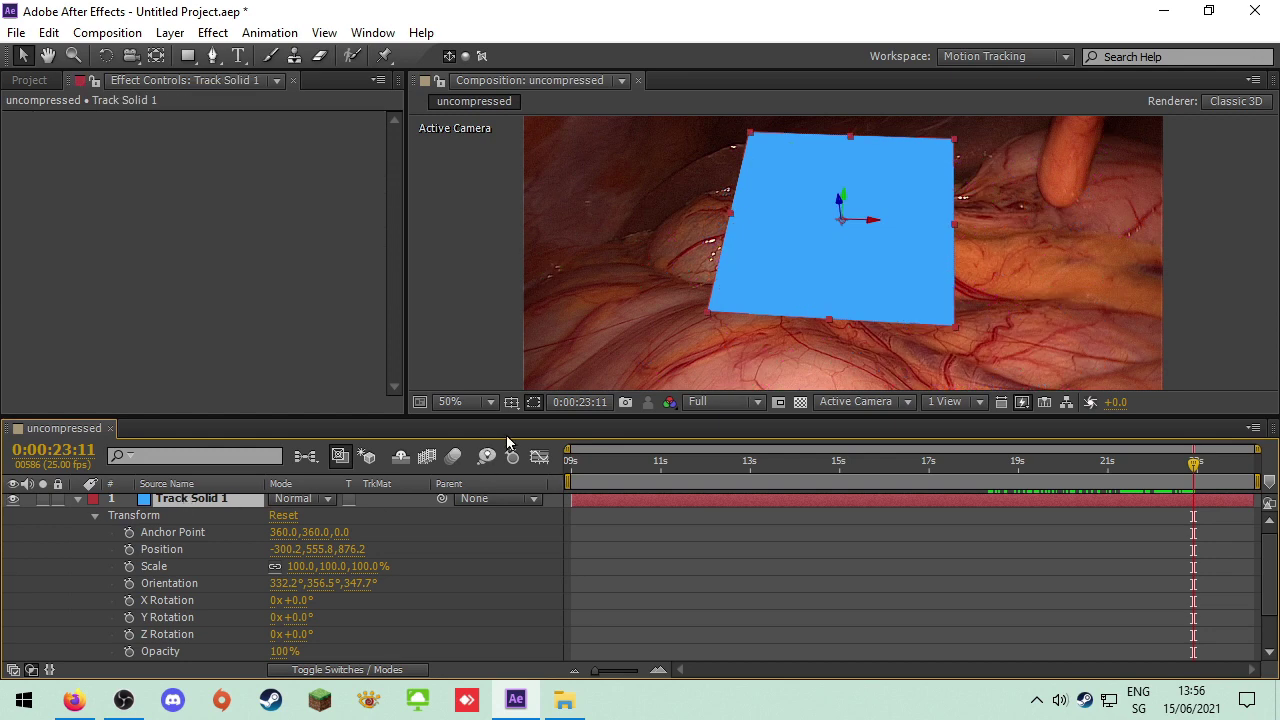
{"action": "left_click", "coordinate": [95, 516]}
{"action": "left_click", "coordinate": [94, 518]}
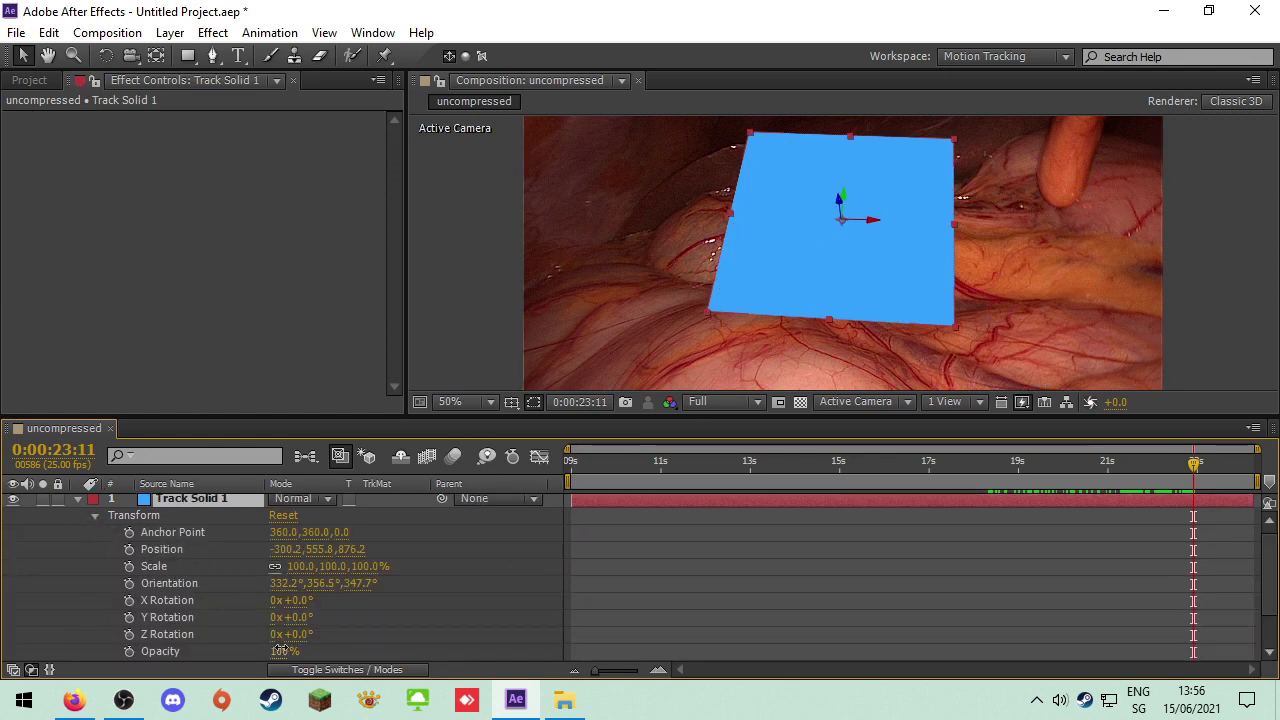
{"action": "left_click_drag", "start_coordinate": [280, 652], "coordinate": [244, 642]}
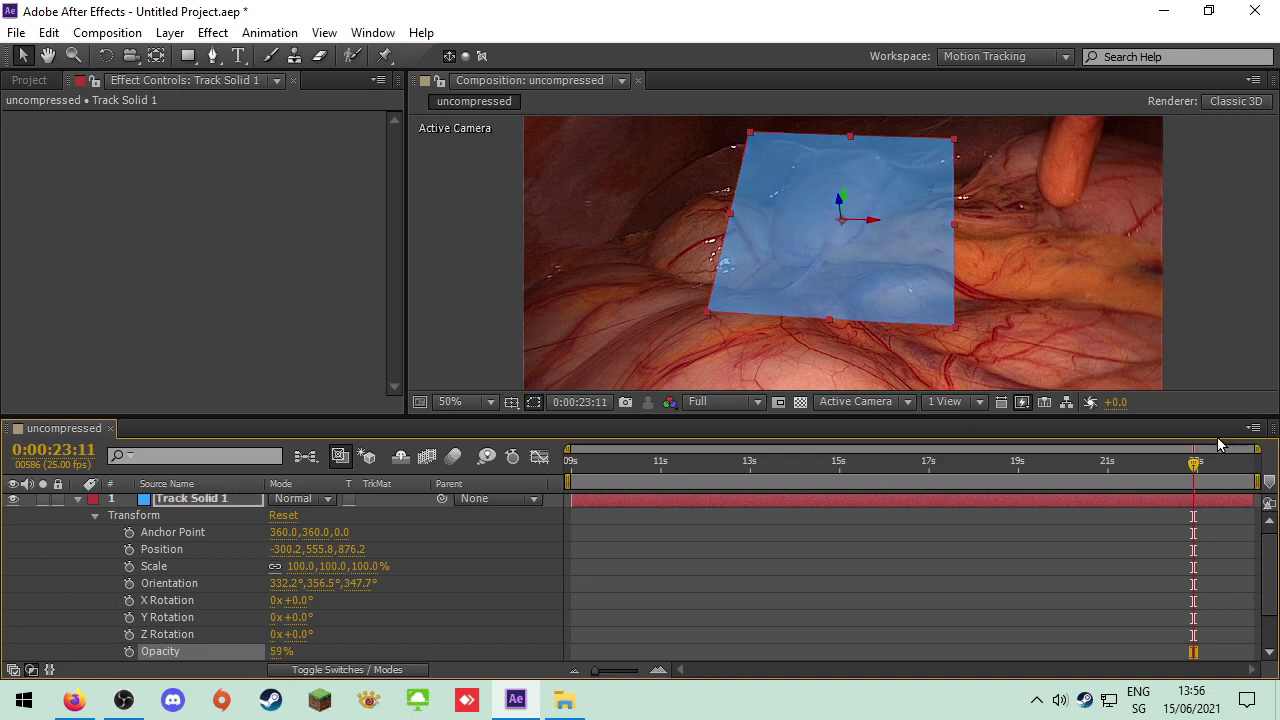
{"action": "left_click_drag", "start_coordinate": [805, 419], "coordinate": [805, 460]}
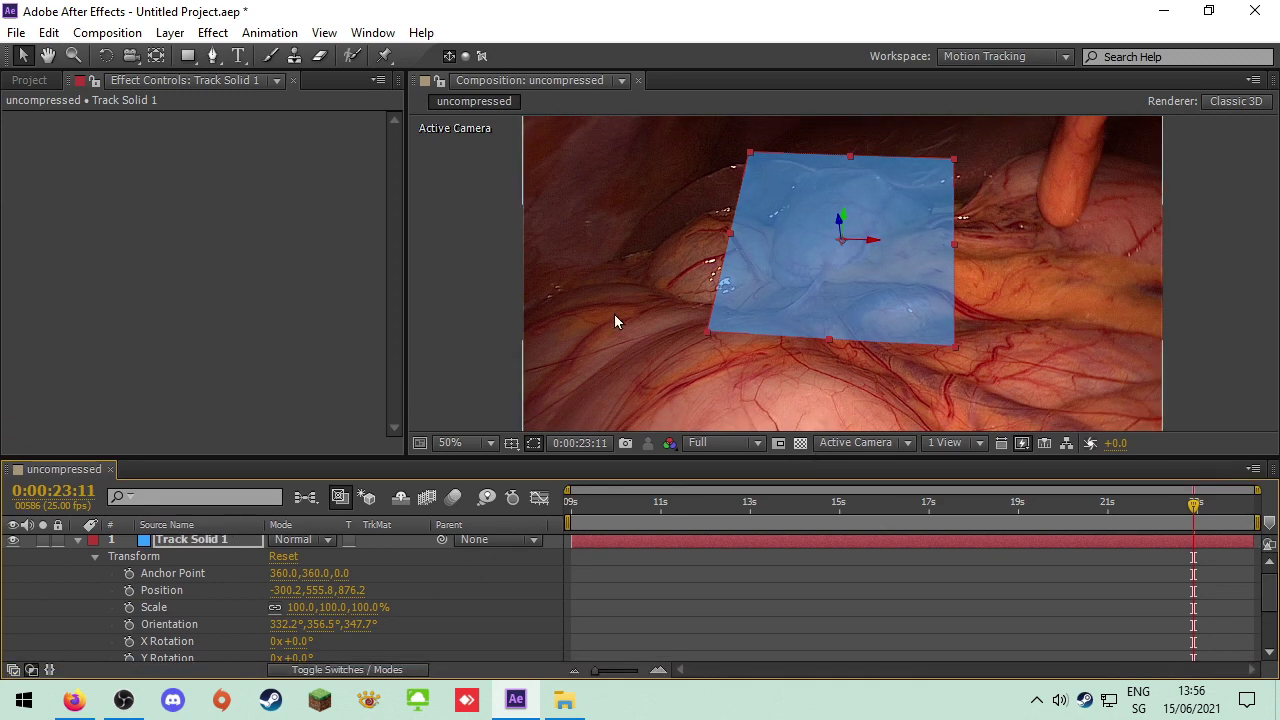
Draw a closed Pen mask around the gallbladder on Track Solid 1 and scrub to check it
{"action": "left_click", "coordinate": [213, 58]}
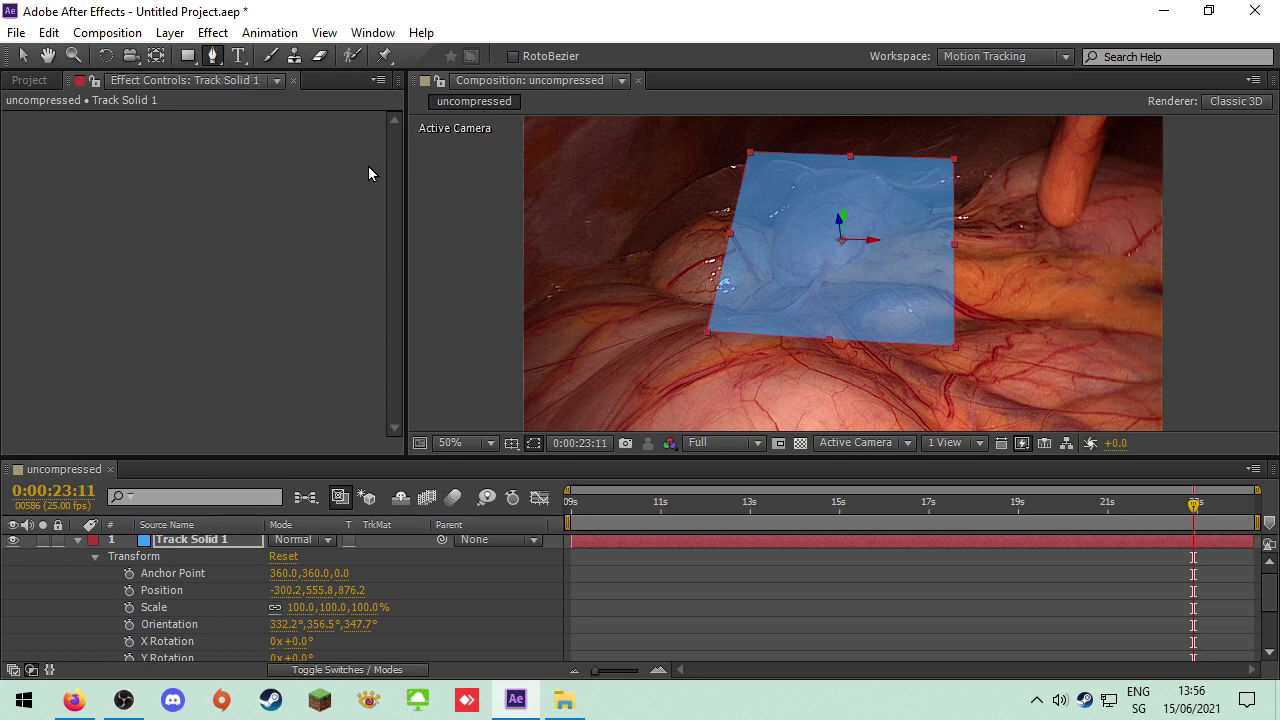
{"action": "left_click", "coordinate": [928, 210]}
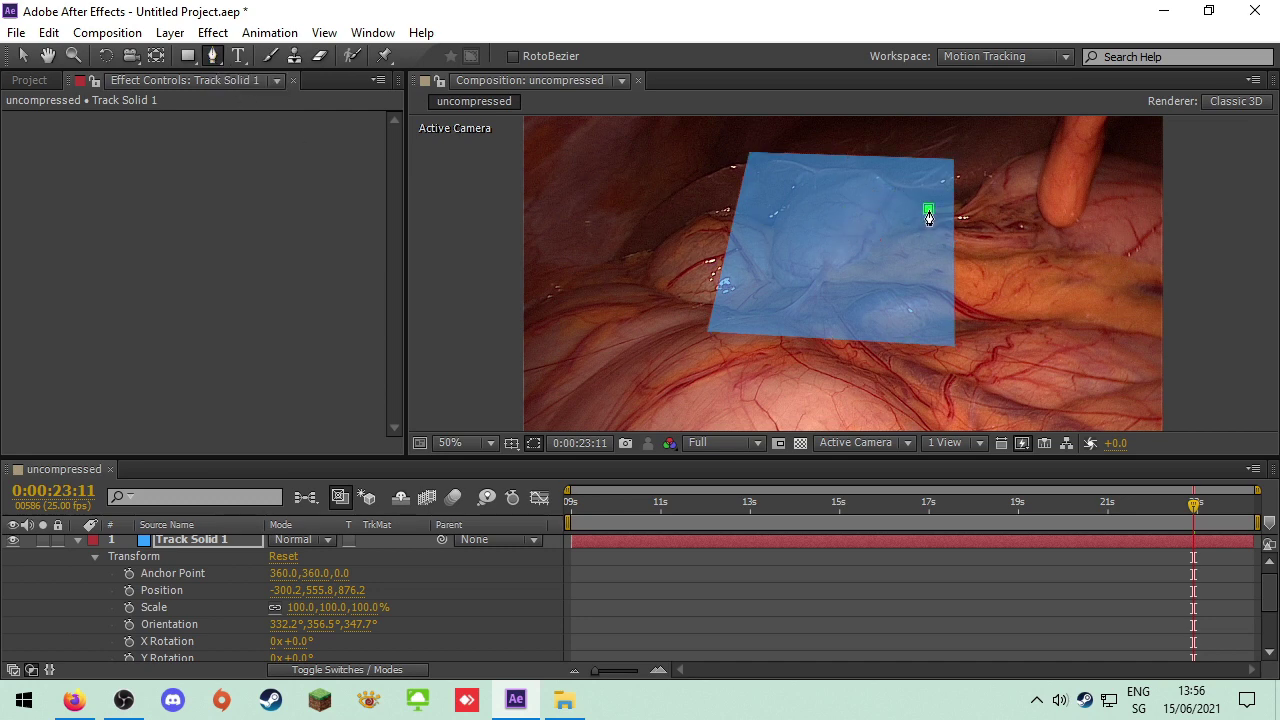
{"action": "left_click_drag", "start_coordinate": [873, 243], "coordinate": [857, 261]}
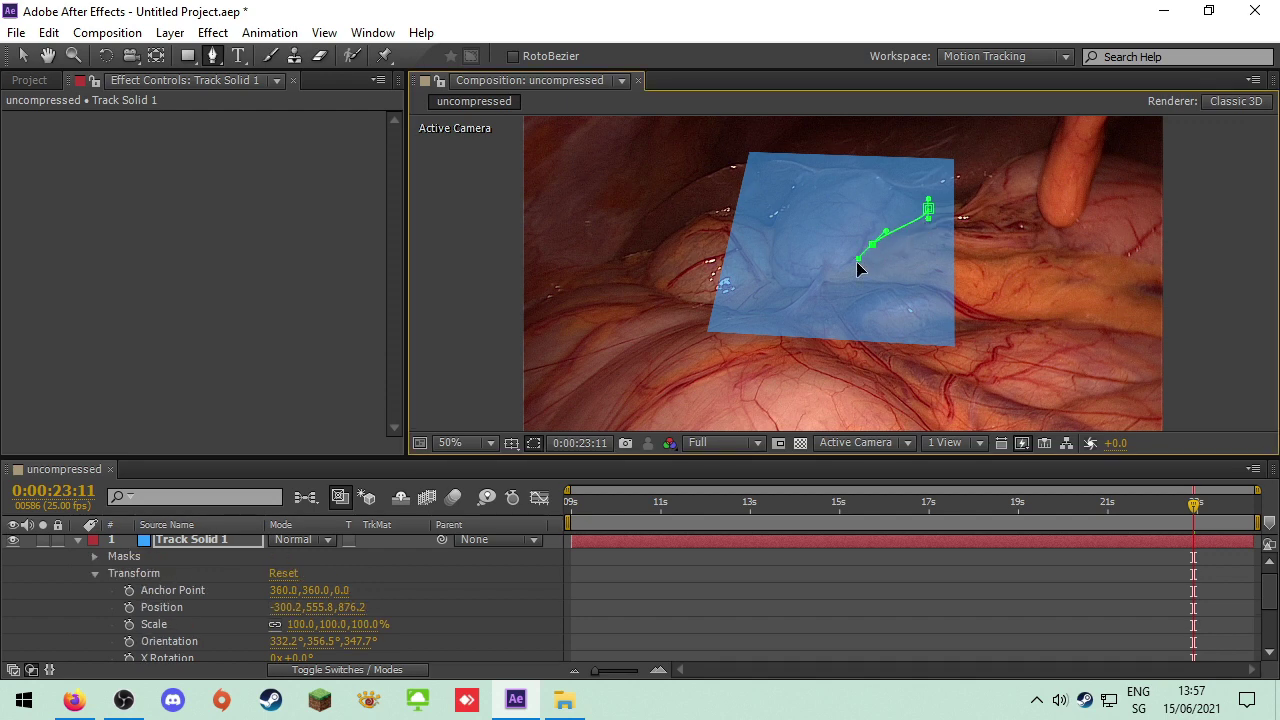
{"action": "left_click_drag", "start_coordinate": [790, 288], "coordinate": [771, 282]}
{"action": "left_click_drag", "start_coordinate": [774, 222], "coordinate": [885, 180]}
{"action": "left_click", "coordinate": [901, 195]}
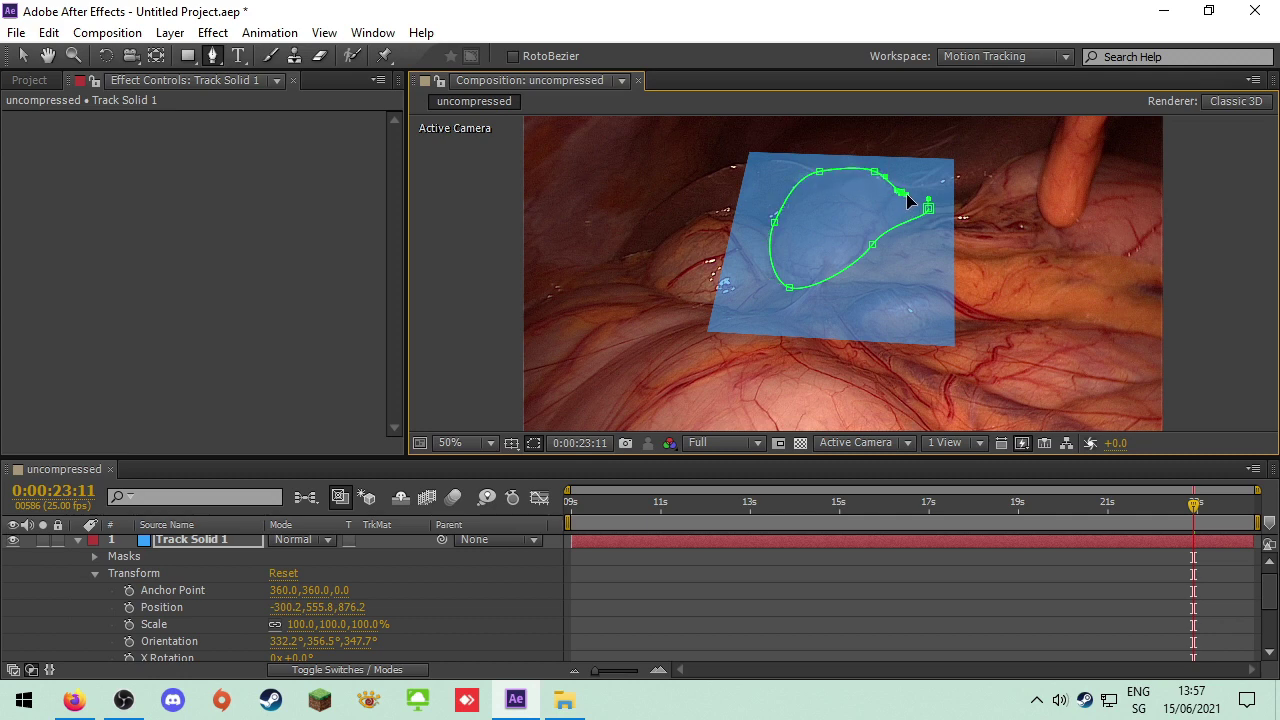
{"action": "left_click_drag", "start_coordinate": [928, 207], "coordinate": [929, 209]}
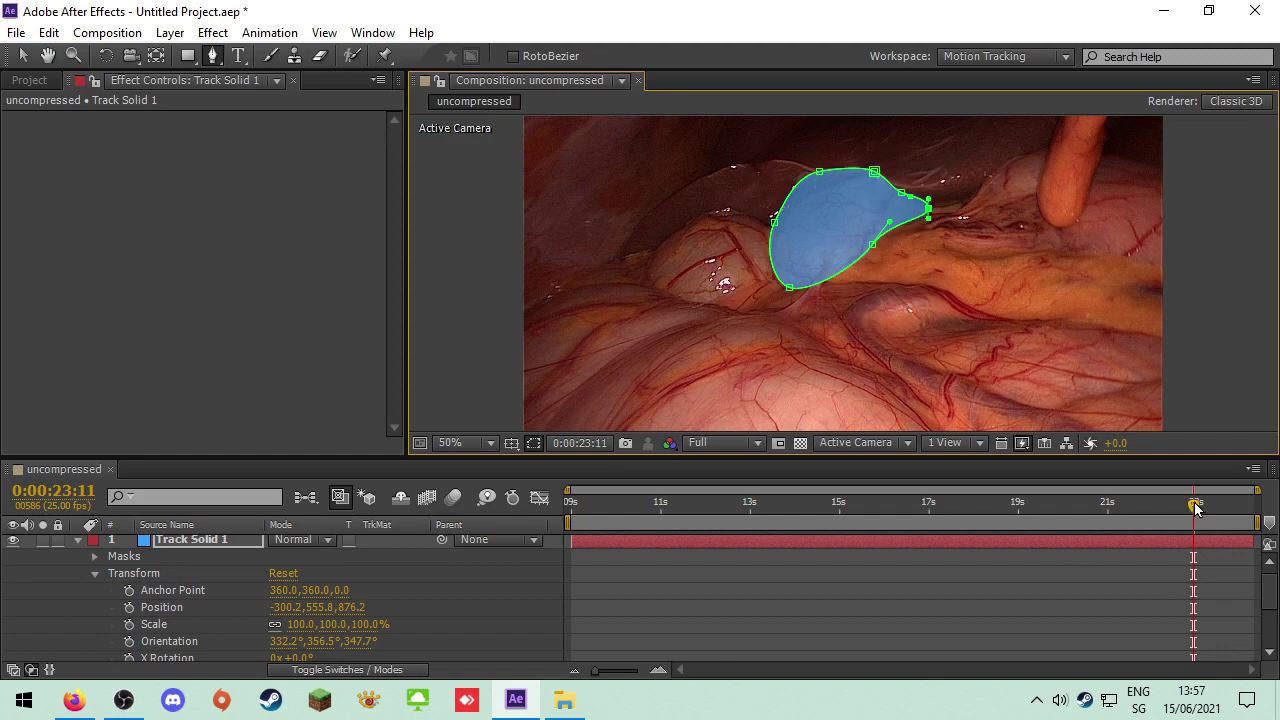
{"action": "mouse_move", "coordinate": [1196, 508]}
{"action": "left_mouse_down"}
{"action": "mouse_move", "coordinate": [909, 500]}
{"action": "mouse_move", "coordinate": [1180, 504]}
{"action": "left_mouse_up"}
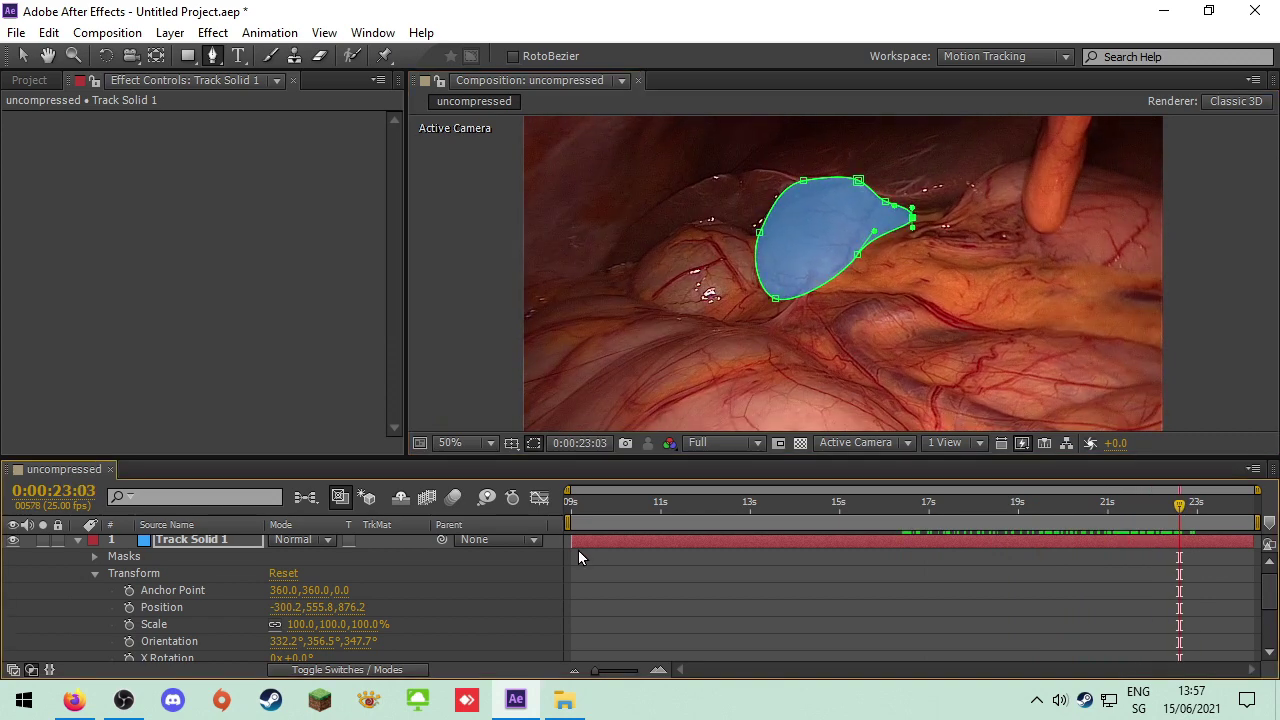
{"action": "left_click", "coordinate": [94, 575]}
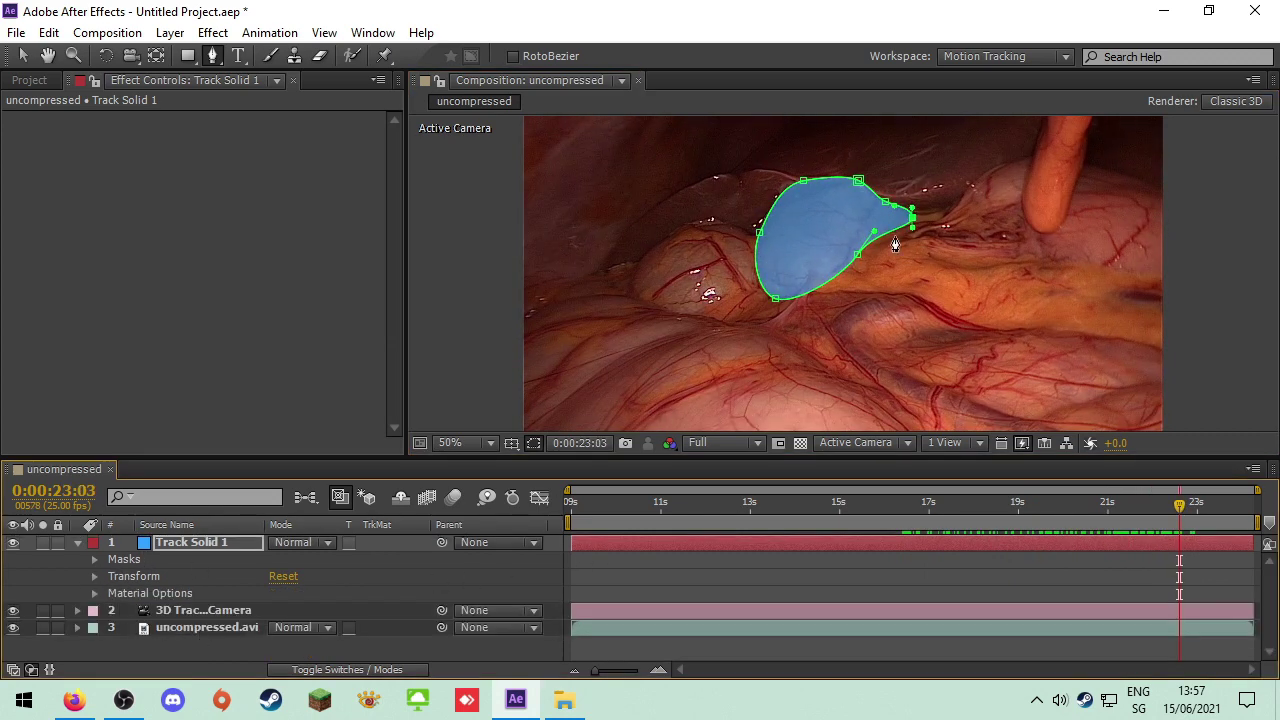
Set Mask 1's feather to 93.0 pixels and scrub through the footage to review the softened overlay
{"action": "left_click", "coordinate": [197, 629]}
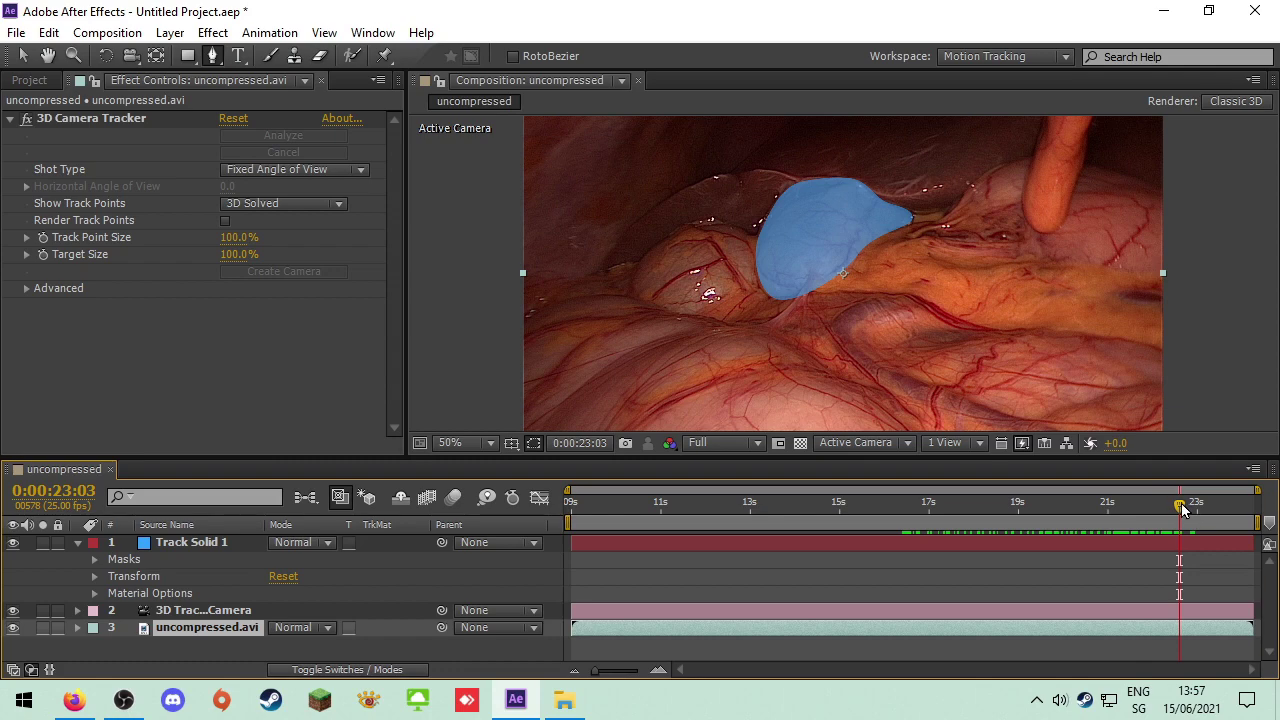
{"action": "mouse_move", "coordinate": [1180, 503]}
{"action": "left_mouse_down"}
{"action": "mouse_move", "coordinate": [1040, 503]}
{"action": "mouse_move", "coordinate": [1162, 497]}
{"action": "left_mouse_up"}
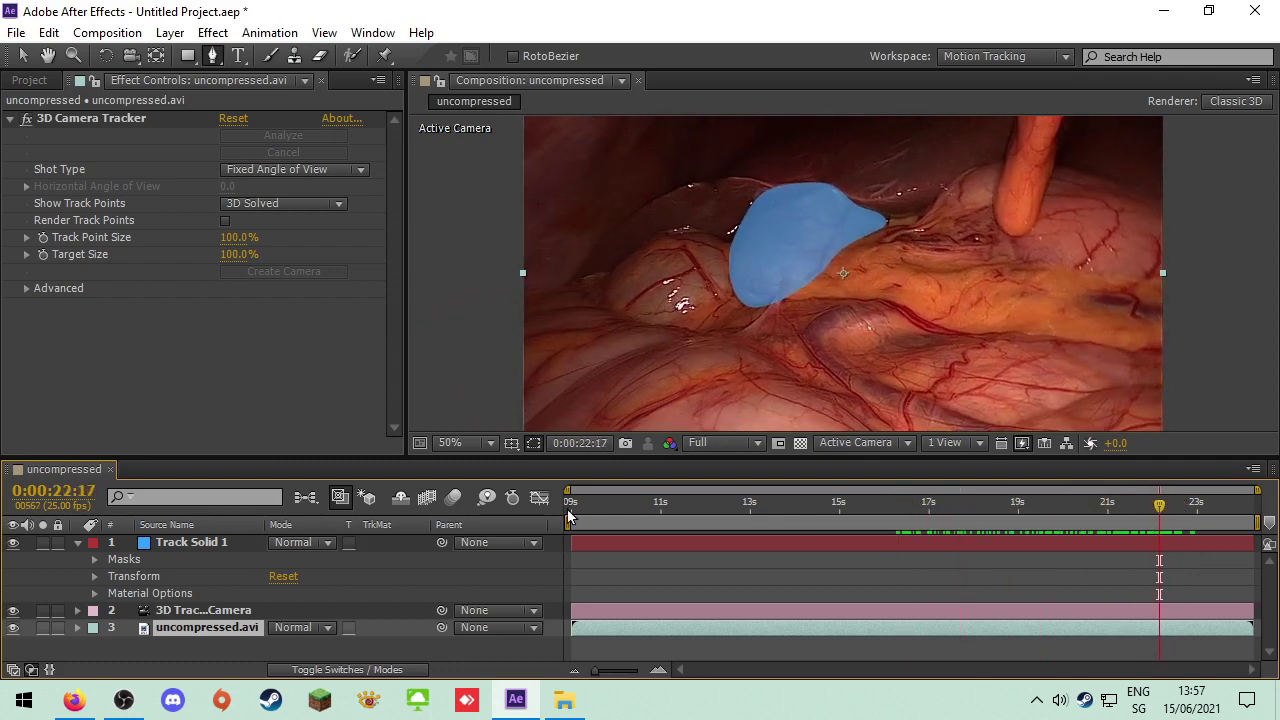
{"action": "left_click", "coordinate": [95, 559]}
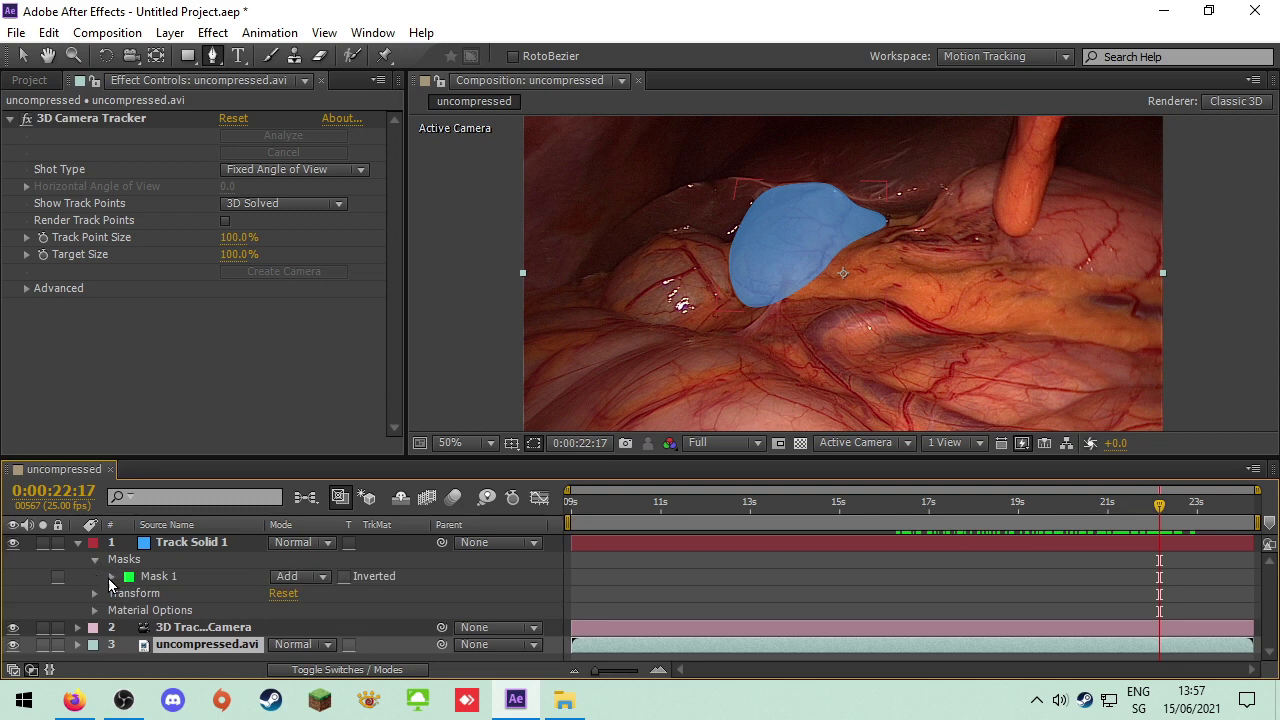
{"action": "left_click", "coordinate": [111, 577]}
{"action": "scroll", "coordinate": [214, 587], "scroll_direction": "down", "scroll_amount": 2}
{"action": "scroll", "coordinate": [256, 598], "scroll_direction": "up", "scroll_amount": 2}
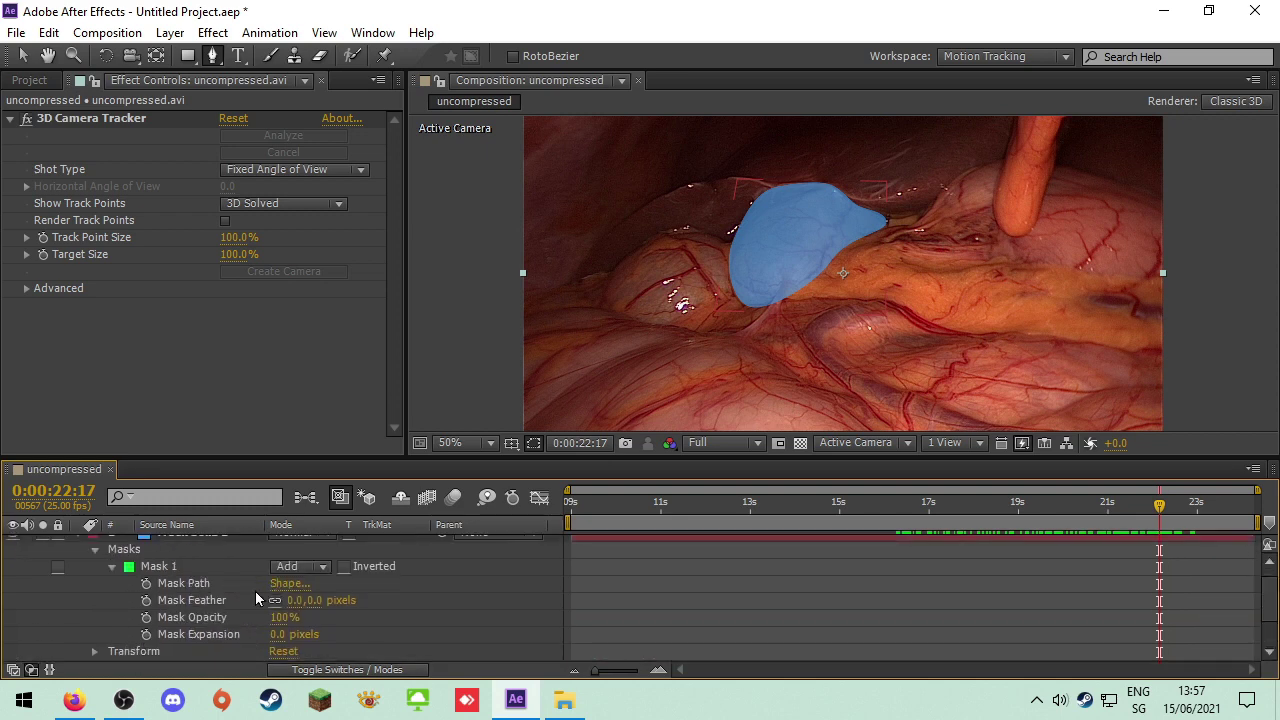
{"action": "left_click_drag", "start_coordinate": [287, 604], "coordinate": [416, 607]}
{"action": "scroll", "coordinate": [479, 575], "scroll_direction": "down", "scroll_amount": 1}
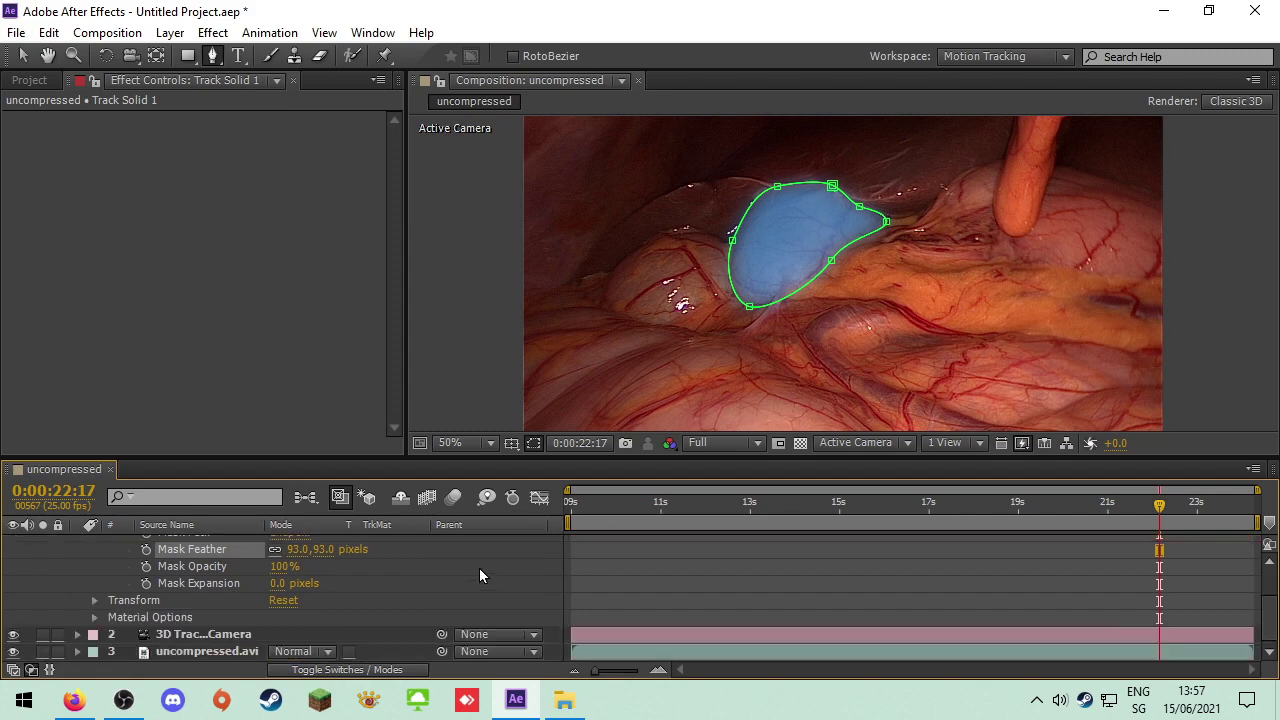
{"action": "left_click", "coordinate": [209, 652]}
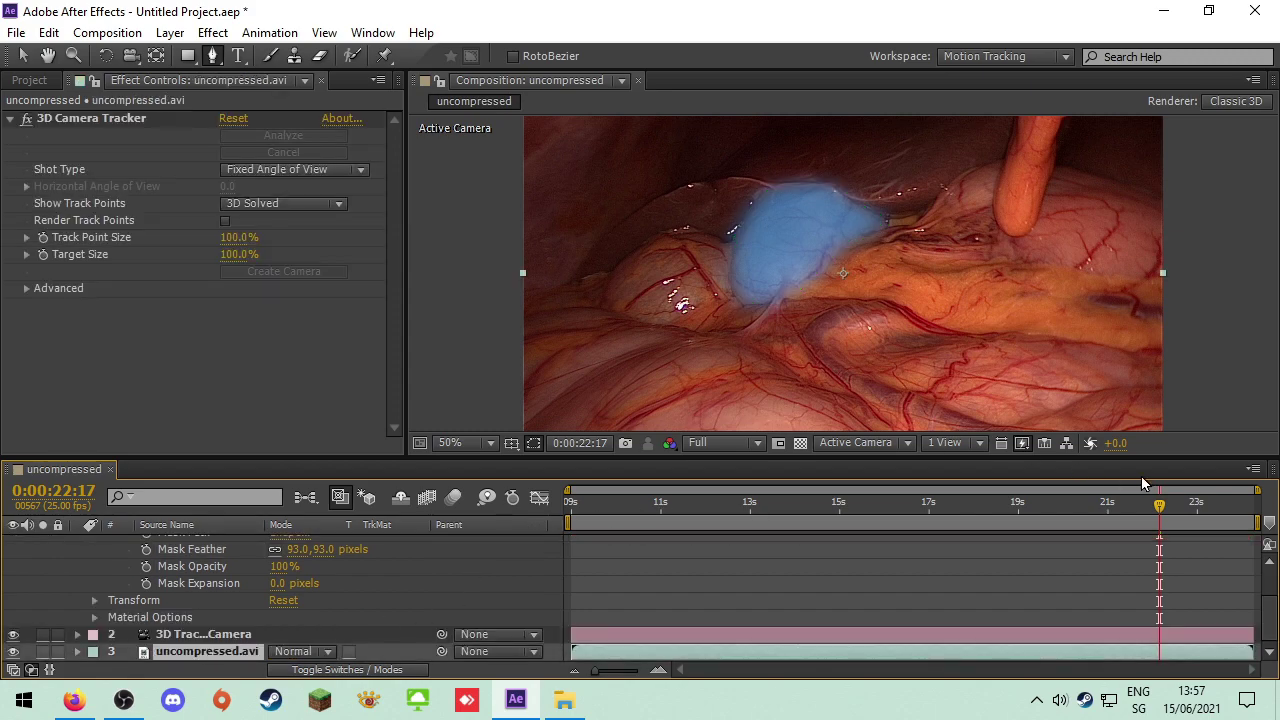
{"action": "left_click_drag", "start_coordinate": [1160, 508], "coordinate": [1094, 506]}
{"action": "scroll", "coordinate": [201, 597], "scroll_direction": "up", "scroll_amount": 3}
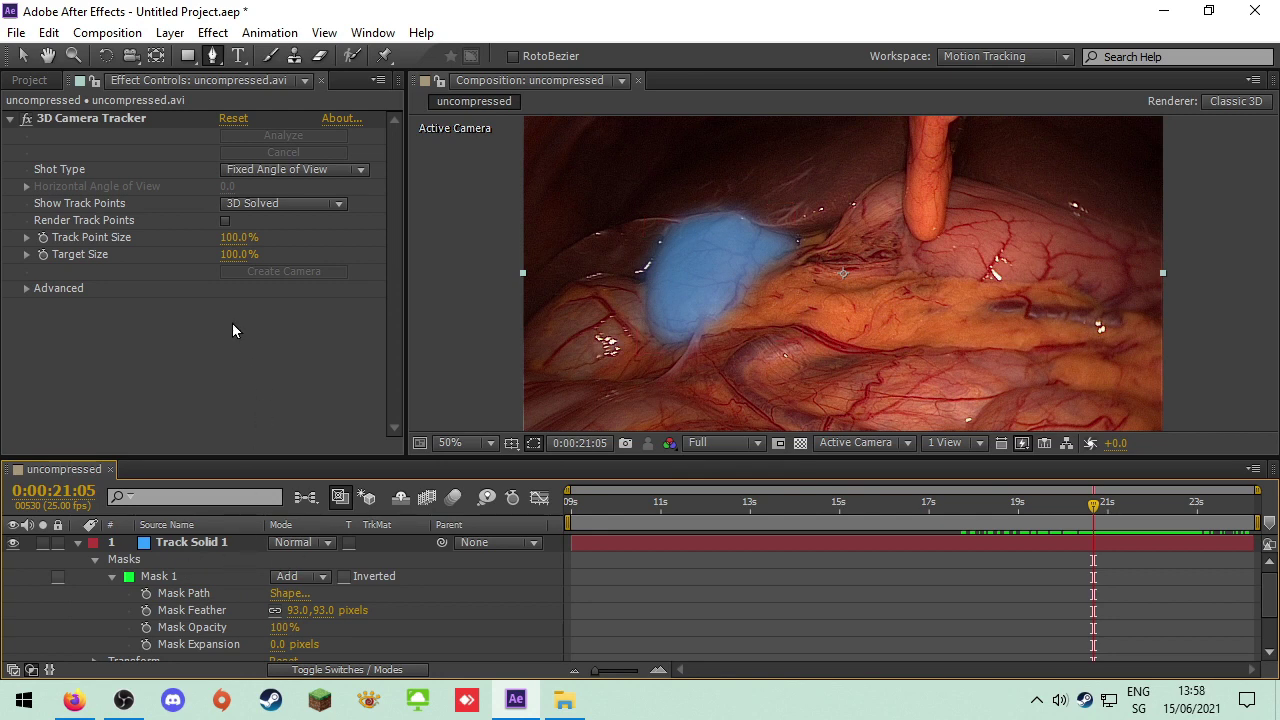
Turn on Render Track Points, scrub to the stomach and select a band of its track points
{"action": "left_click", "coordinate": [225, 221]}
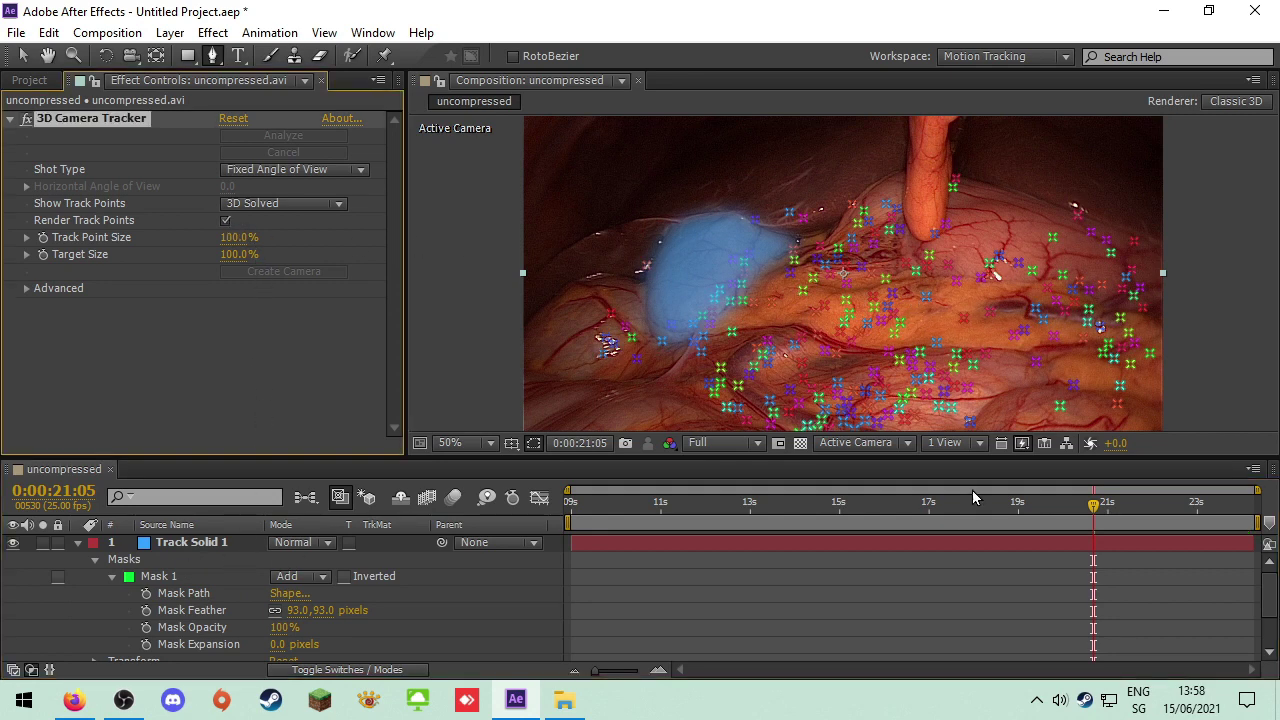
{"action": "left_click_drag", "start_coordinate": [1094, 512], "coordinate": [855, 455]}
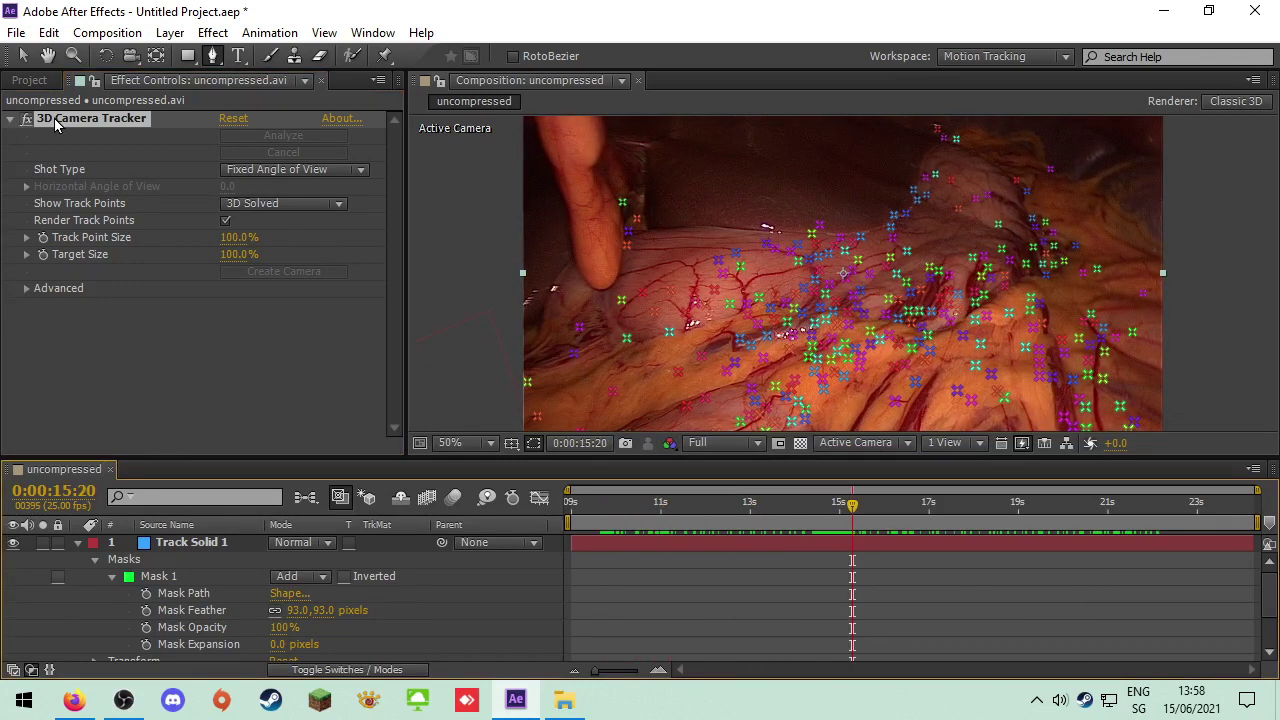
{"action": "left_click", "coordinate": [23, 55]}
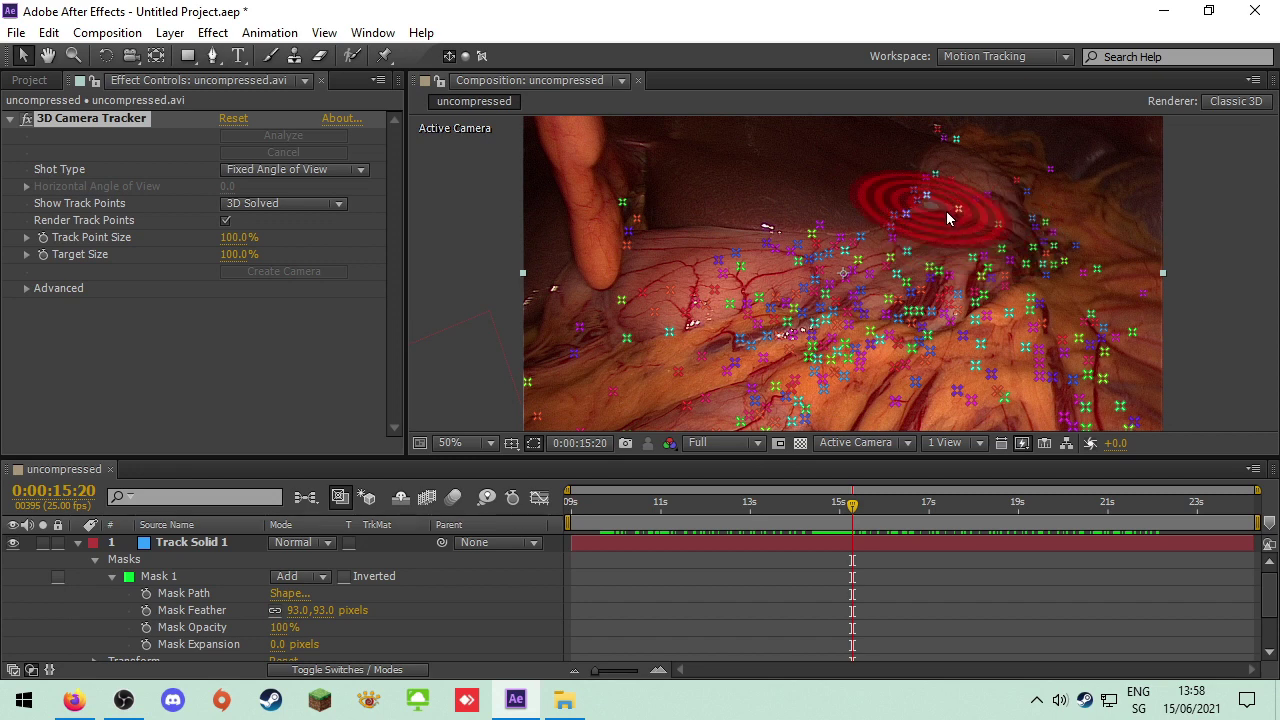
{"action": "left_click_drag", "start_coordinate": [949, 218], "coordinate": [1035, 262]}
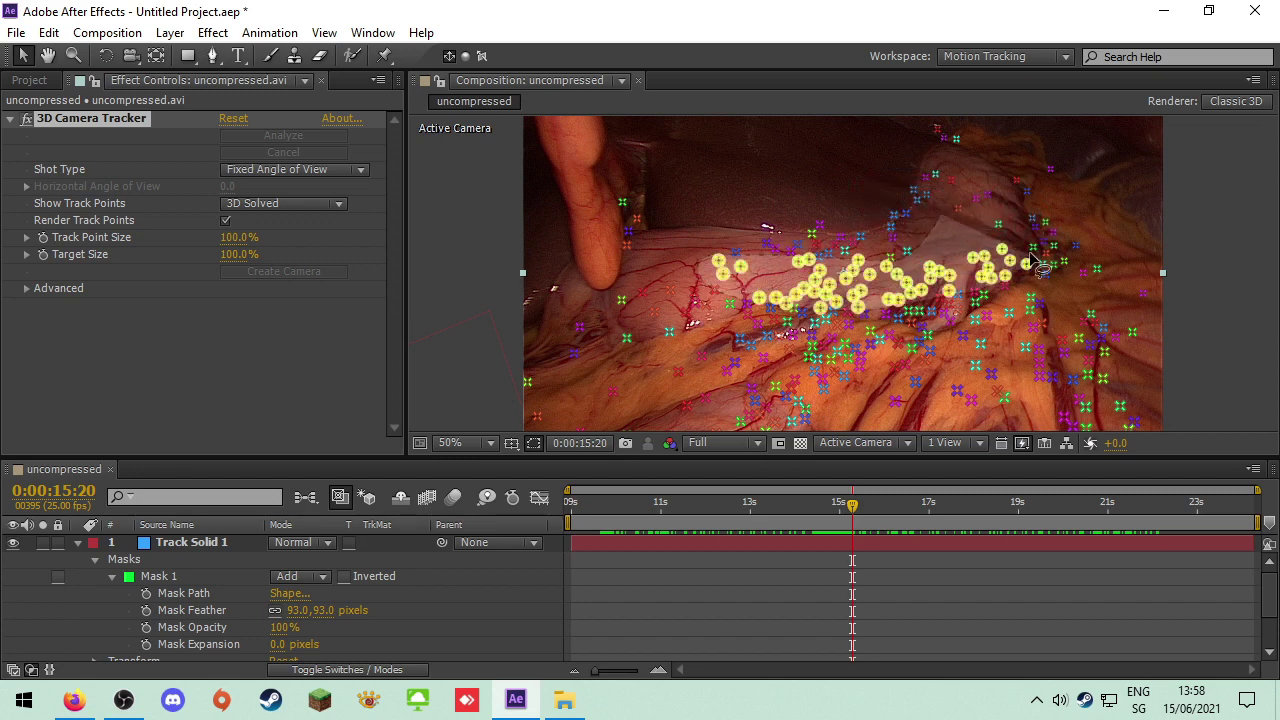
Create a solid on the selected stomach track points, then select the gallbladder solid and scrub to 0:00:23:02
{"action": "right_click", "coordinate": [883, 287]}
{"action": "left_click", "coordinate": [947, 318]}
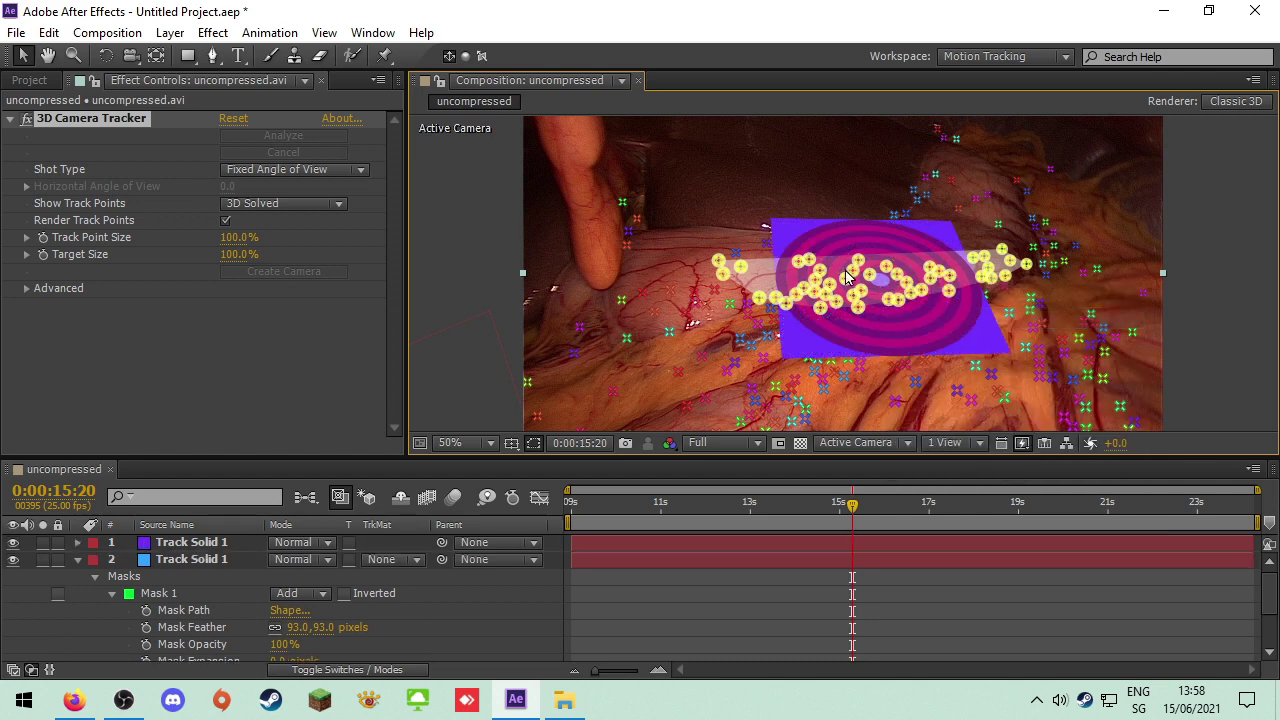
{"action": "left_click", "coordinate": [793, 239]}
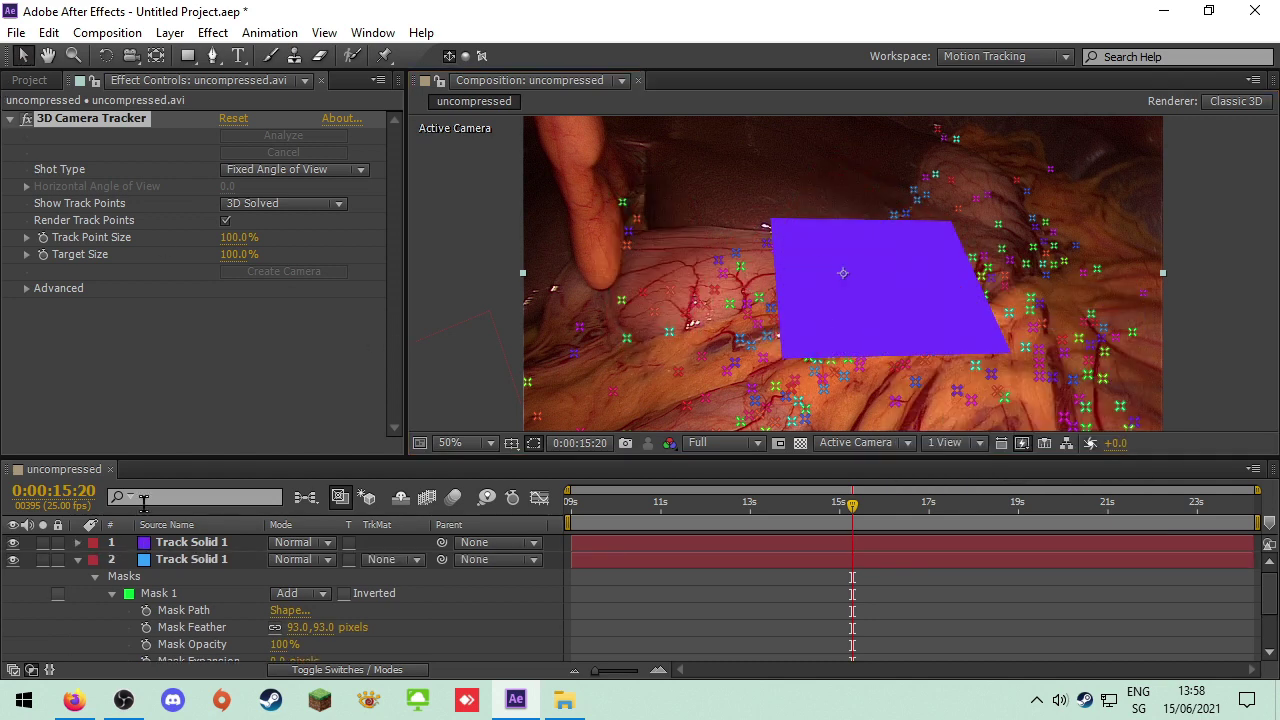
{"action": "left_click", "coordinate": [187, 556]}
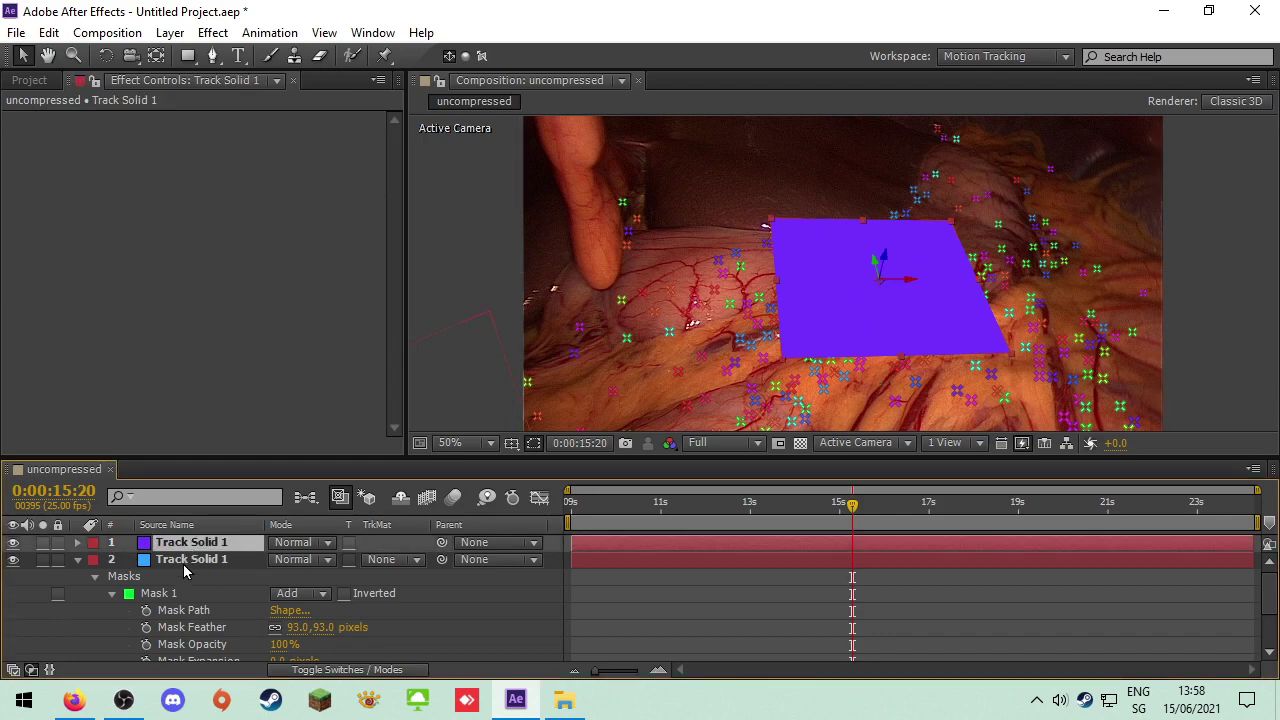
{"action": "left_click", "coordinate": [180, 565]}
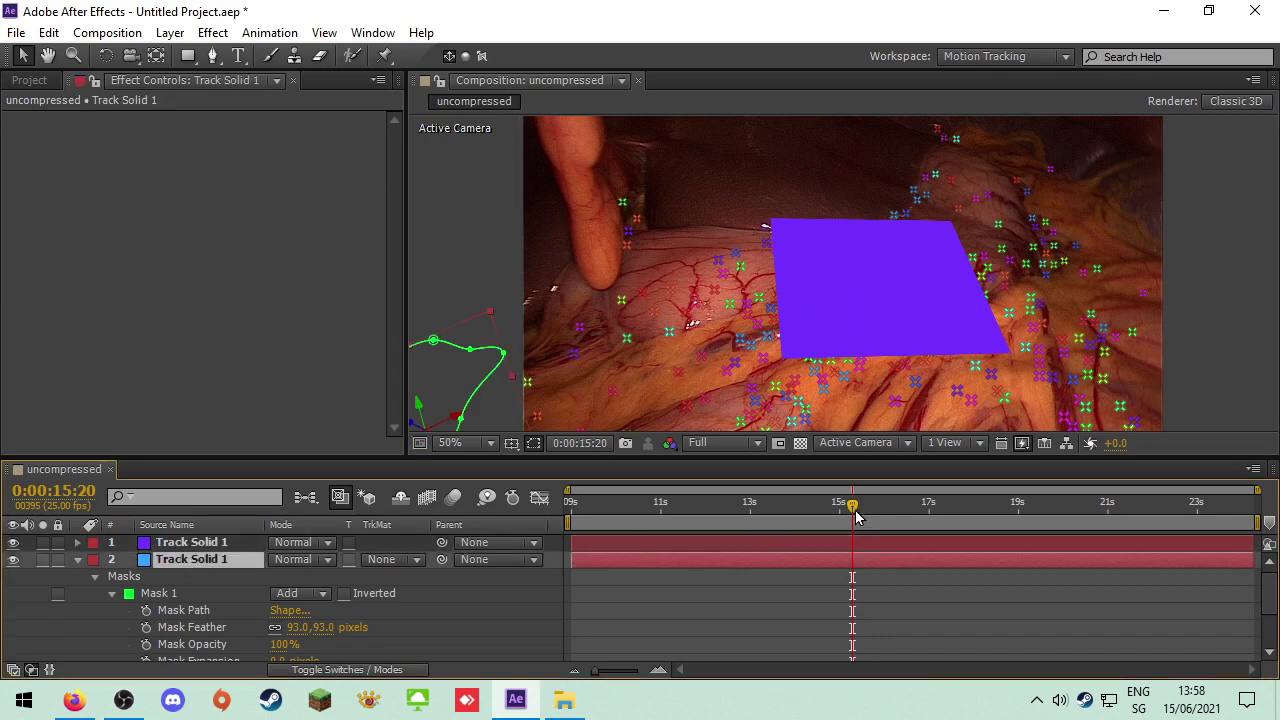
{"action": "left_click_drag", "start_coordinate": [855, 517], "coordinate": [1177, 517]}
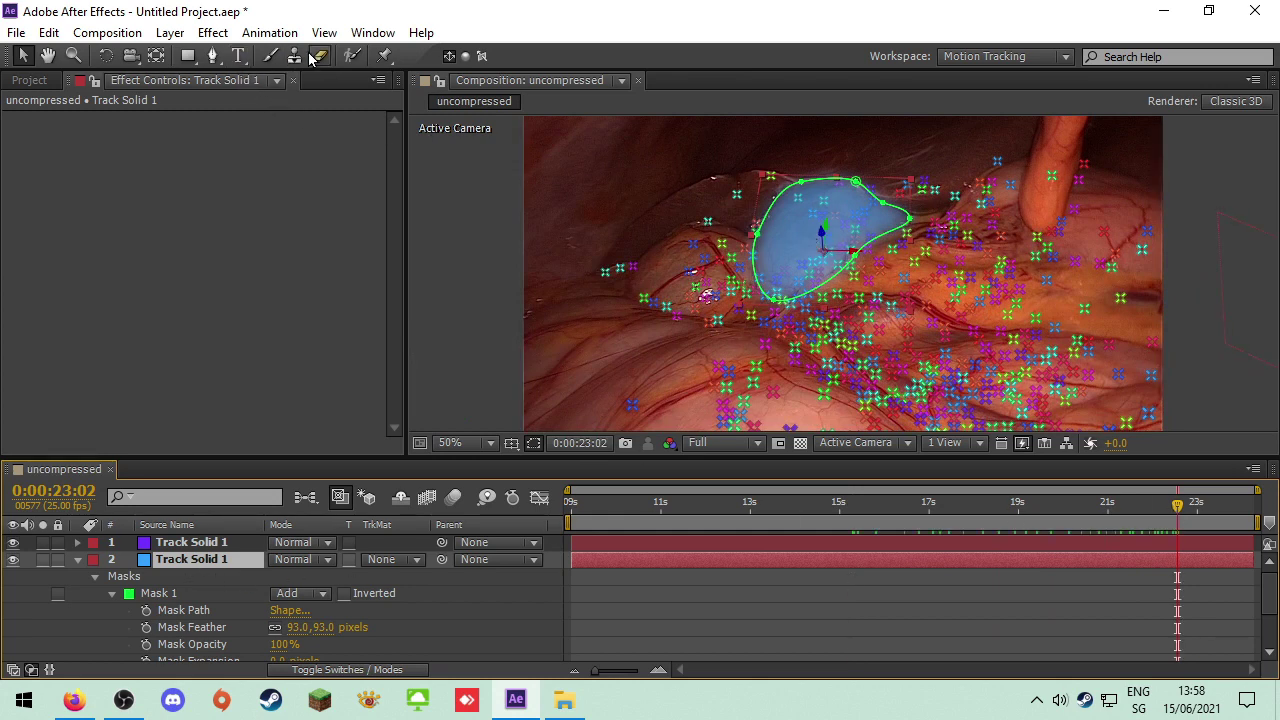
Change the gallbladder solid's colour from blue to a light green in Solid Settings
{"action": "left_click", "coordinate": [170, 33]}
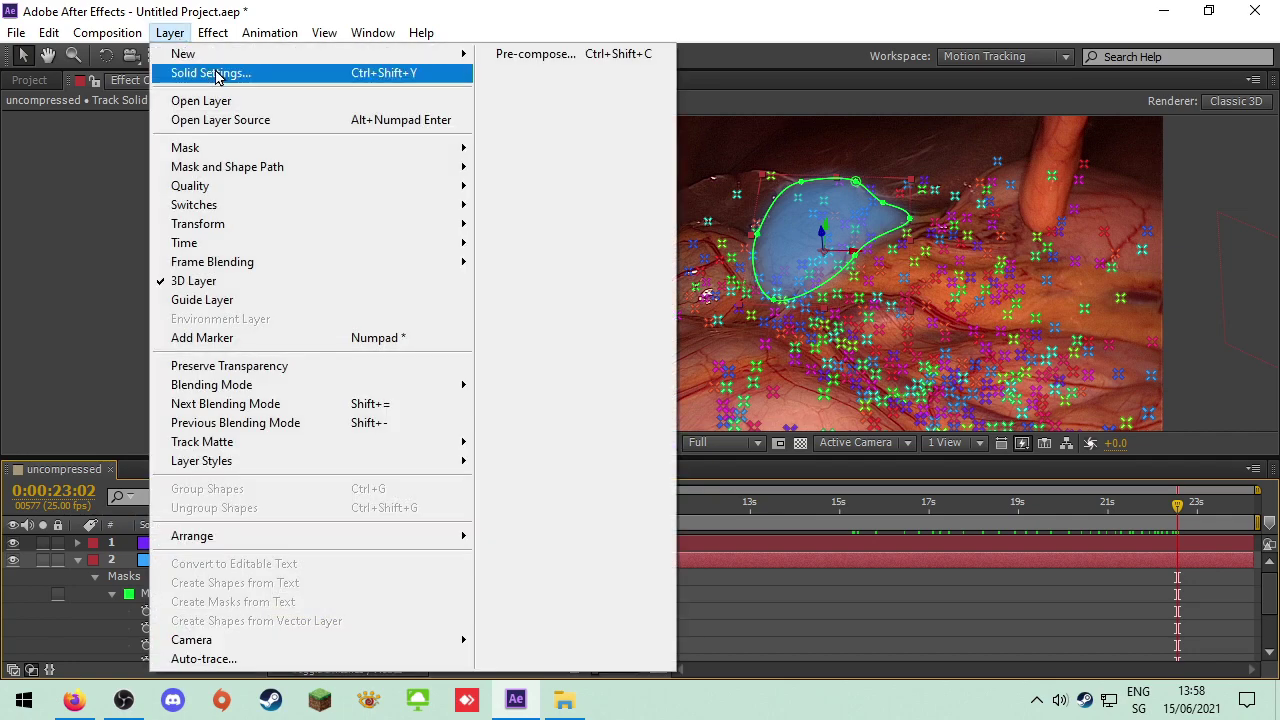
{"action": "left_click", "coordinate": [229, 72]}
{"action": "left_click", "coordinate": [697, 524]}
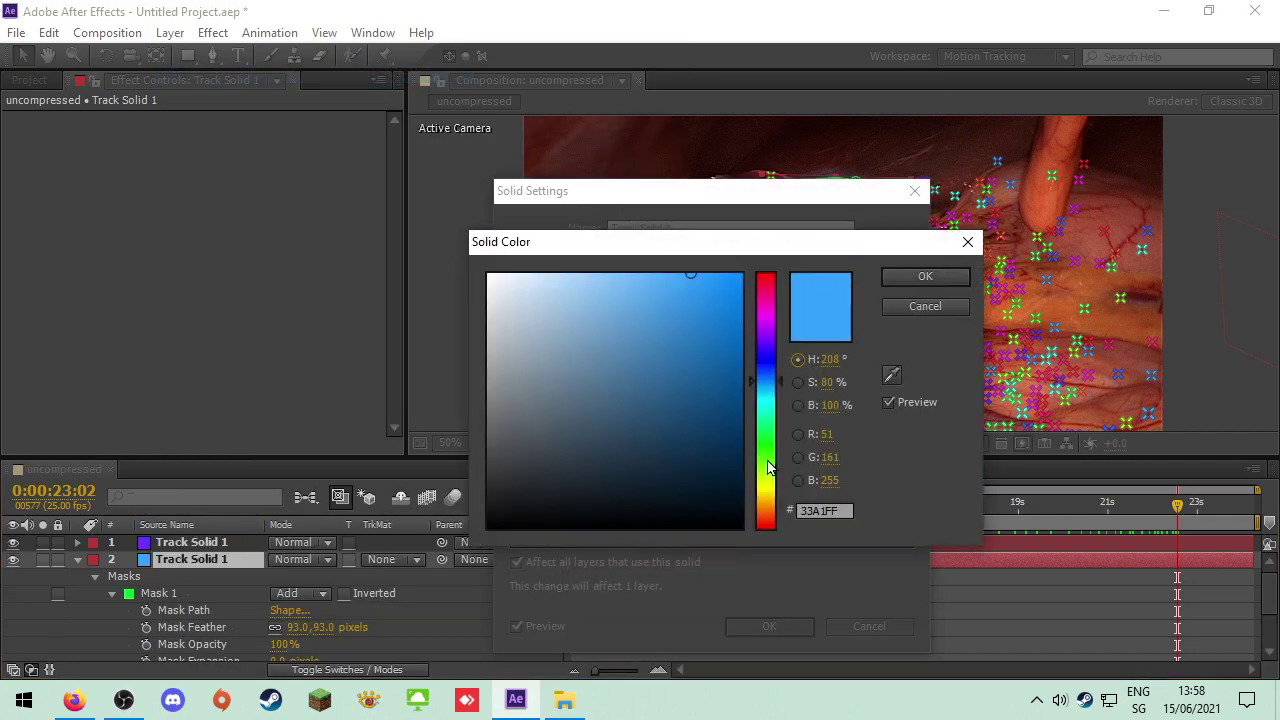
{"action": "left_click_drag", "start_coordinate": [775, 390], "coordinate": [773, 436]}
{"action": "mouse_move", "coordinate": [686, 277]}
{"action": "left_mouse_down"}
{"action": "mouse_move", "coordinate": [671, 349]}
{"action": "mouse_move", "coordinate": [583, 309]}
{"action": "mouse_move", "coordinate": [564, 272]}
{"action": "mouse_move", "coordinate": [546, 302]}
{"action": "mouse_move", "coordinate": [738, 282]}
{"action": "left_mouse_up"}
{"action": "left_click", "coordinate": [966, 278]}
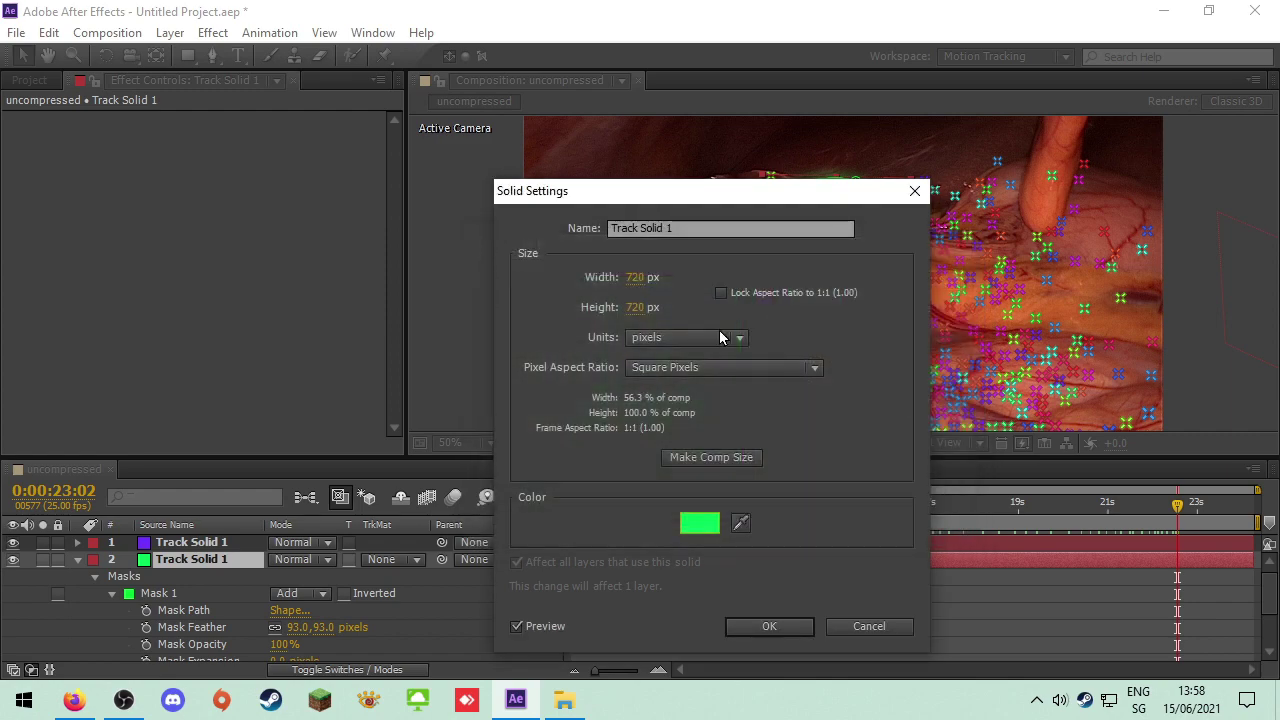
{"action": "left_click", "coordinate": [769, 625]}
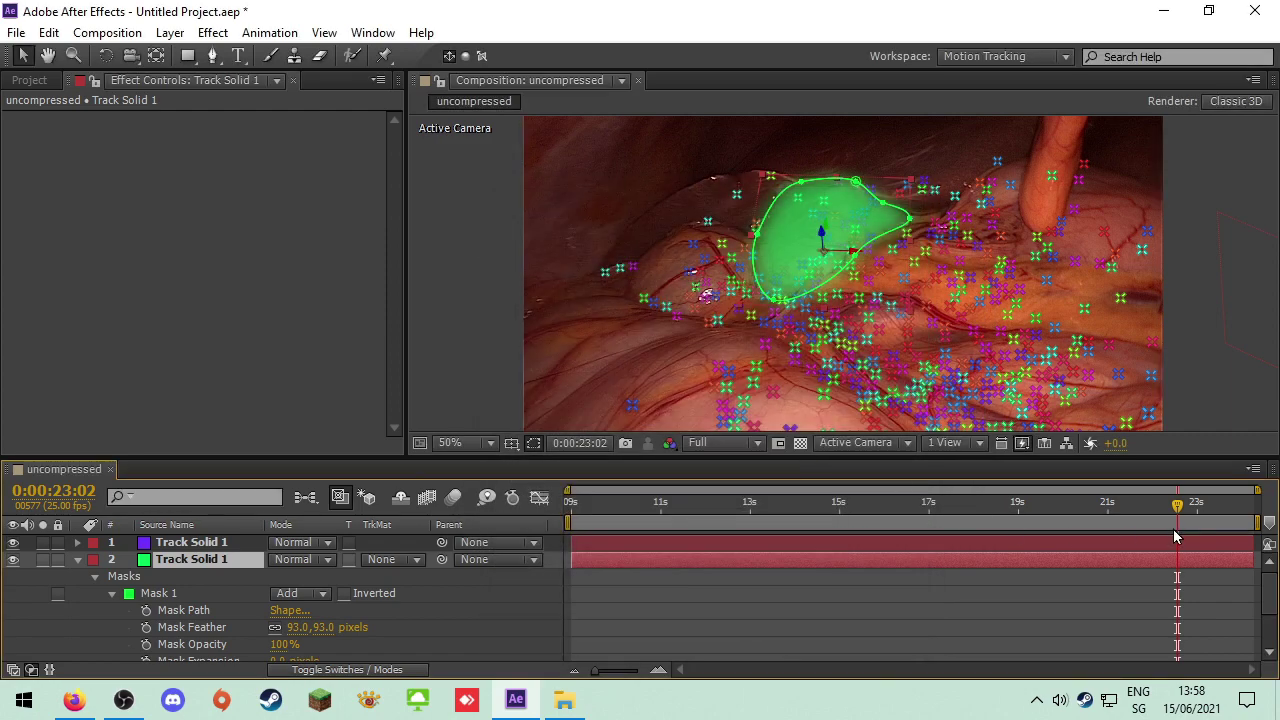
Enlarge the purple solid to about 374.5, 509.5% scale to cover the stomach
{"action": "left_click_drag", "start_coordinate": [1178, 513], "coordinate": [850, 480]}
{"action": "left_click", "coordinate": [838, 291]}
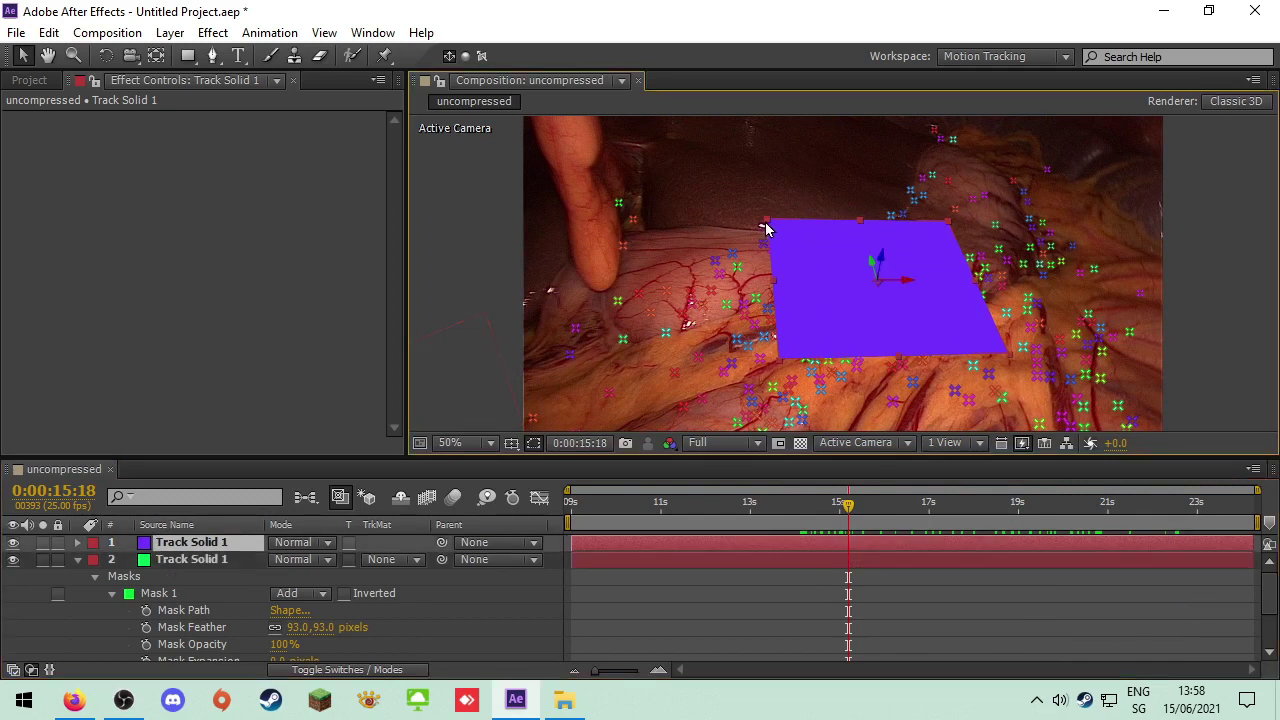
{"action": "left_click_drag", "start_coordinate": [767, 228], "coordinate": [584, 197]}
{"action": "left_click_drag", "start_coordinate": [1090, 207], "coordinate": [1036, 65]}
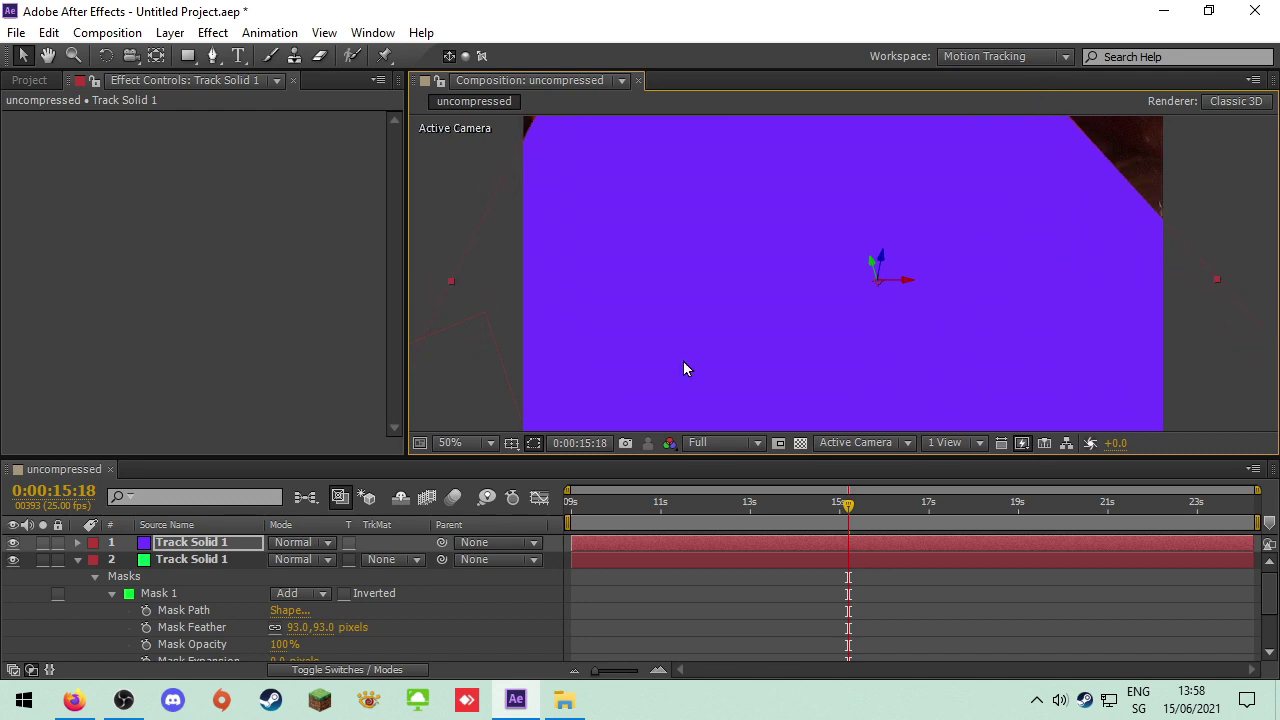
Lower the purple solid's Opacity to 53%
{"action": "left_click", "coordinate": [77, 559]}
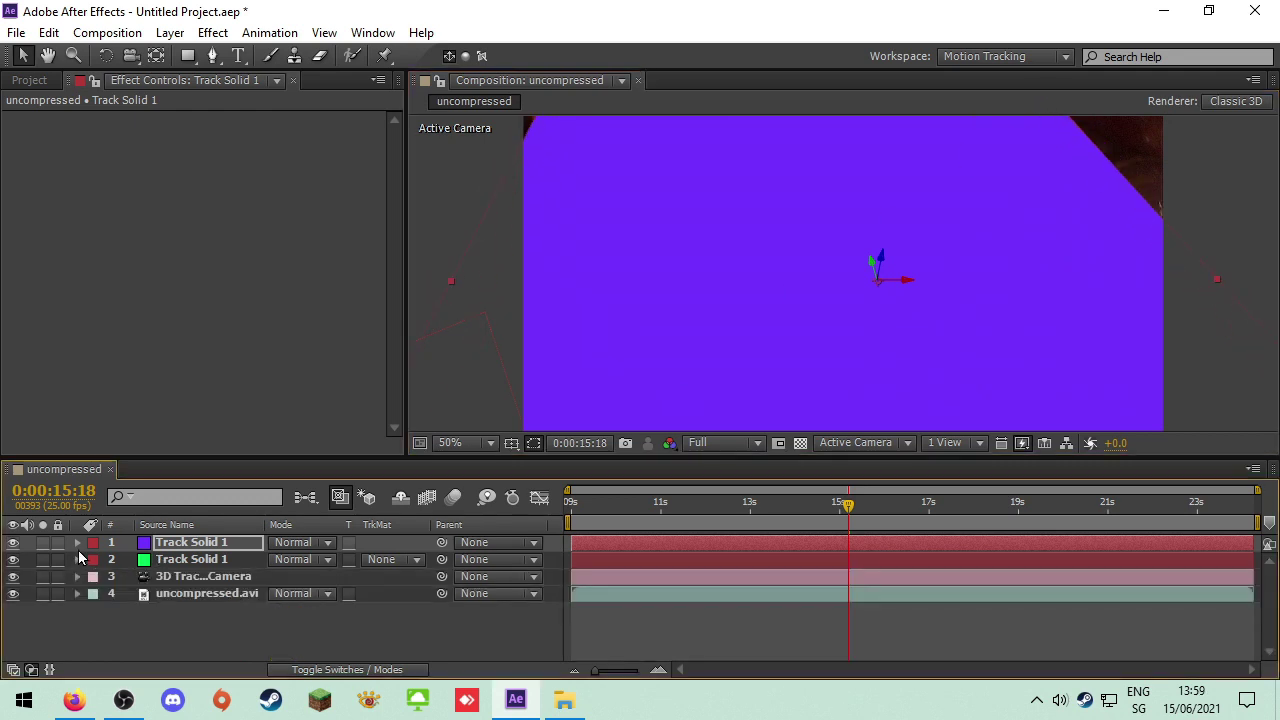
{"action": "left_click", "coordinate": [78, 544]}
{"action": "left_click", "coordinate": [96, 559]}
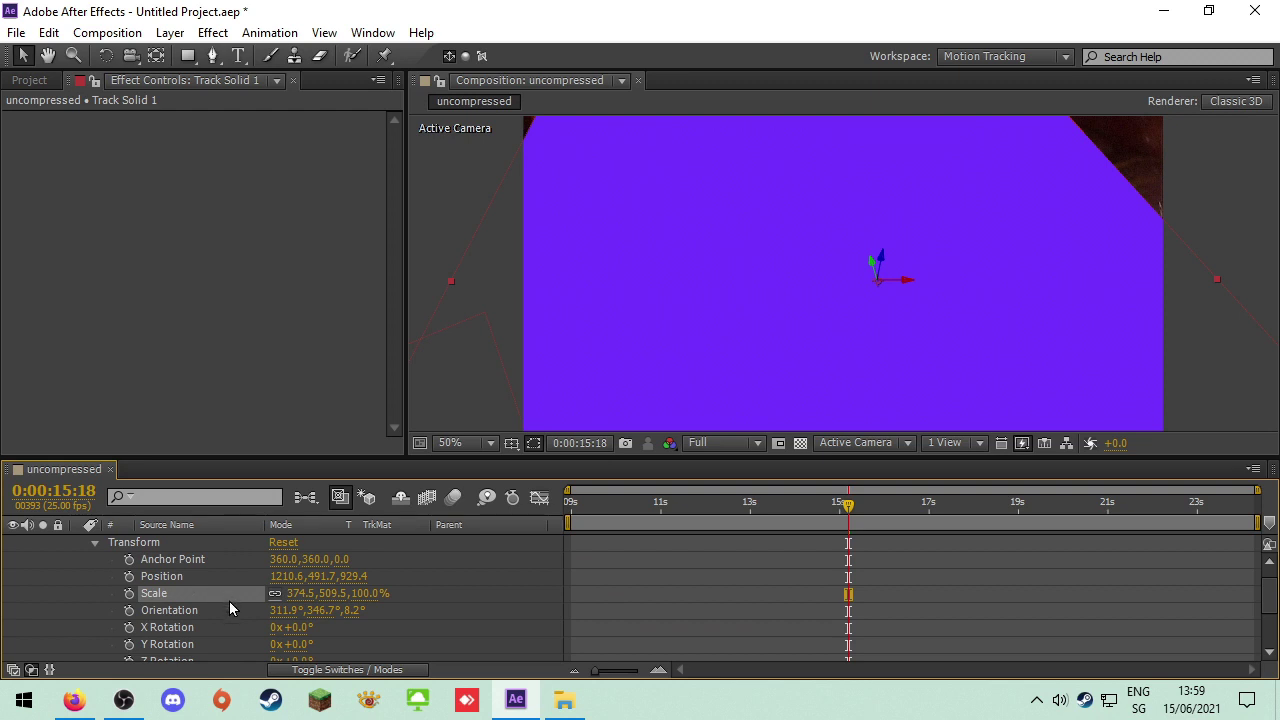
{"action": "scroll", "coordinate": [215, 620], "scroll_direction": "down", "scroll_amount": 3}
{"action": "left_click_drag", "start_coordinate": [284, 588], "coordinate": [229, 578]}
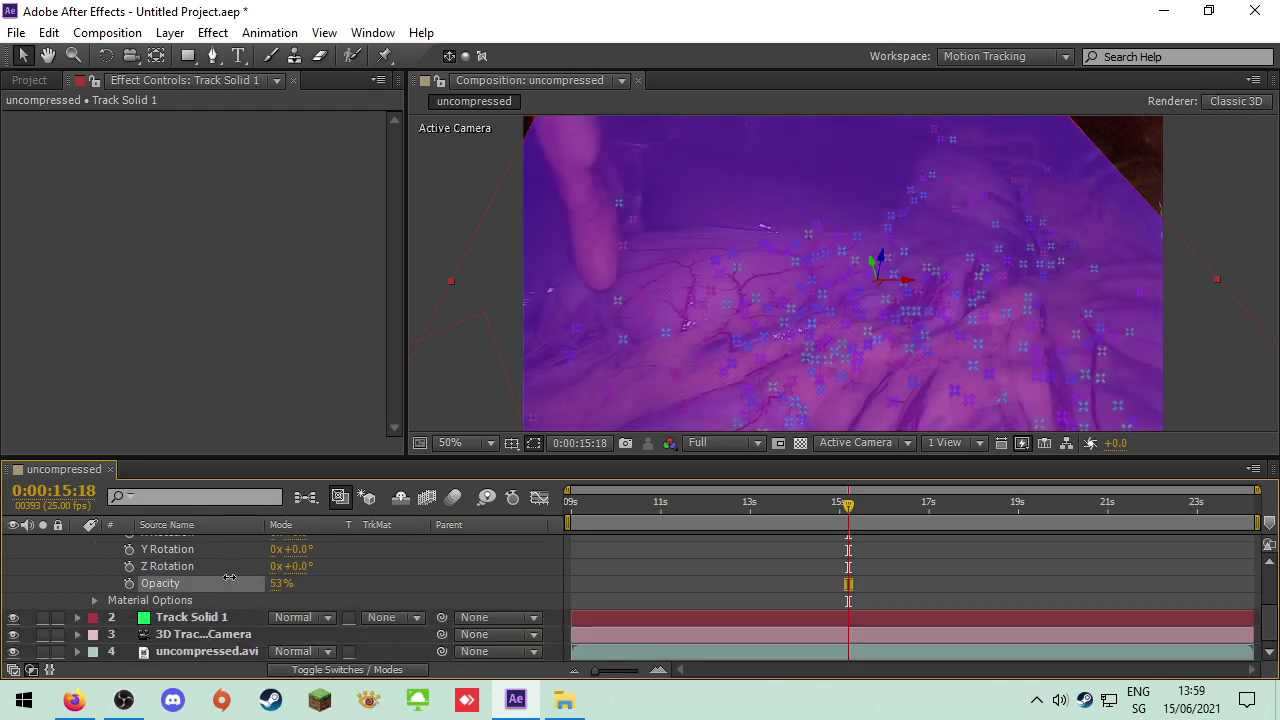
Draw a closed Pen-tool mask around the stomach outline on the purple solid
{"action": "left_click", "coordinate": [213, 56]}
{"action": "left_click_drag", "start_coordinate": [930, 148], "coordinate": [924, 147]}
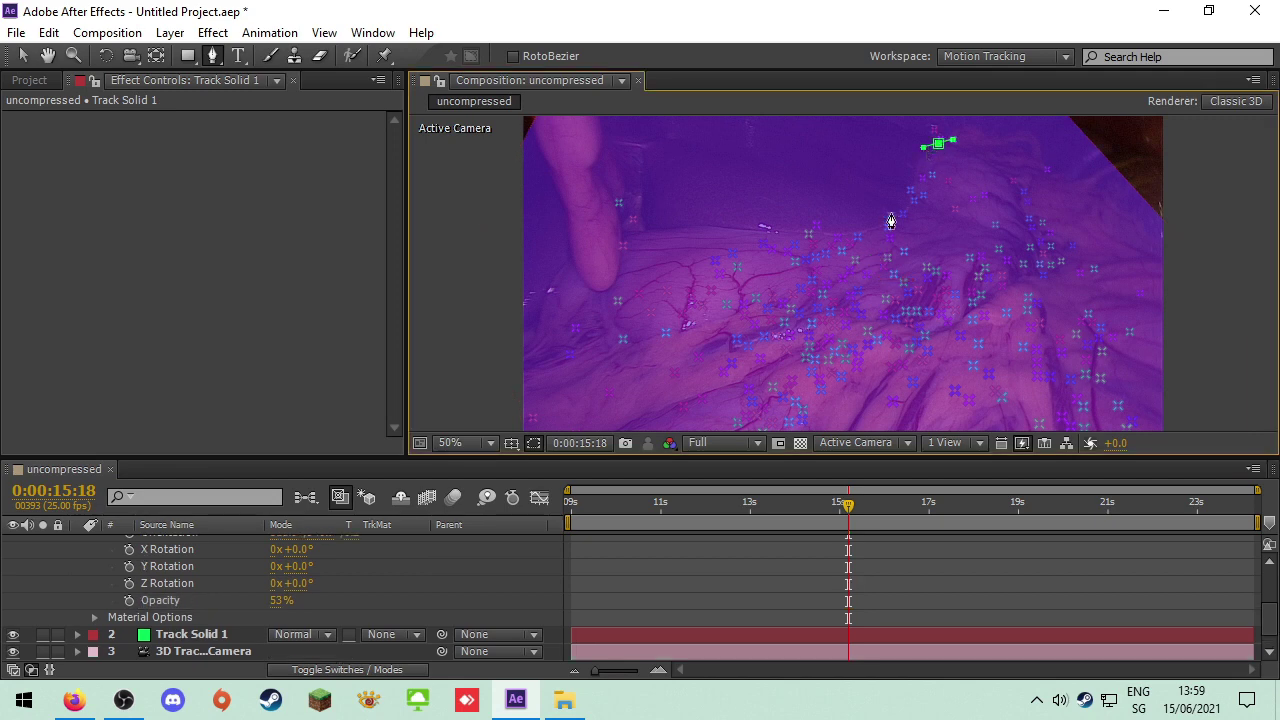
{"action": "left_click_drag", "start_coordinate": [893, 221], "coordinate": [867, 233]}
{"action": "left_click_drag", "start_coordinate": [667, 231], "coordinate": [631, 245]}
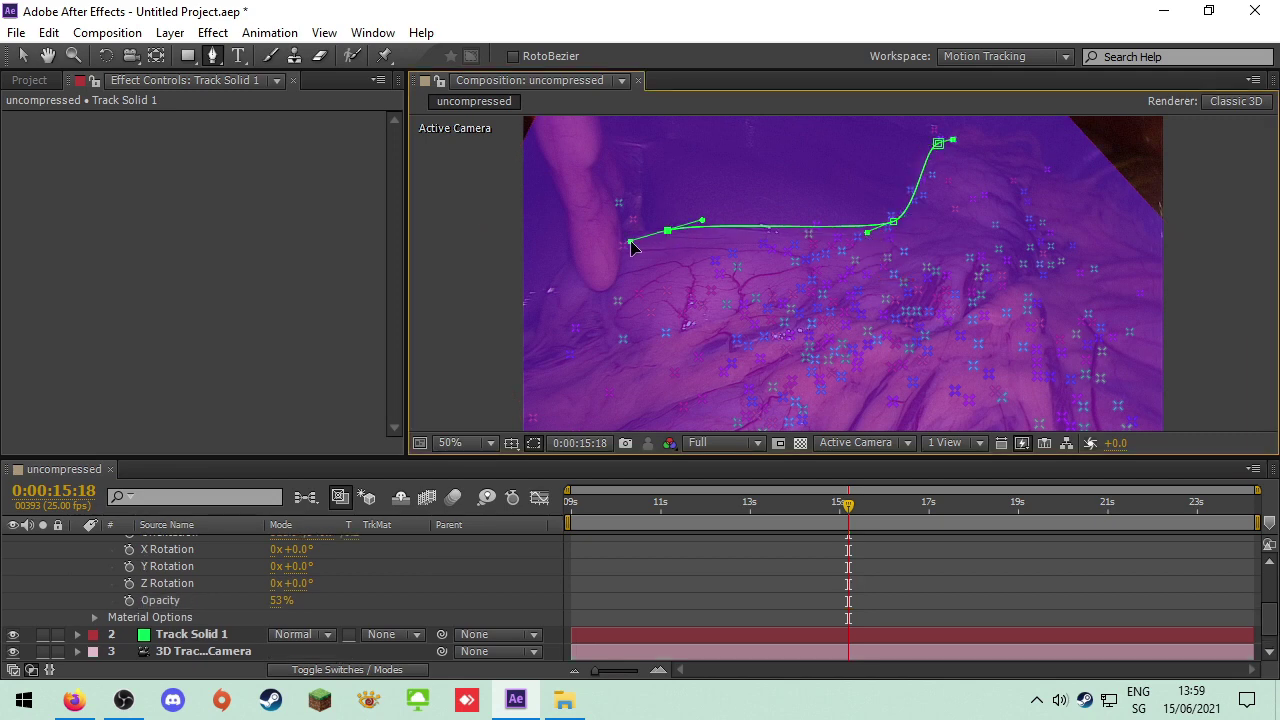
{"action": "left_click", "coordinate": [607, 307]}
{"action": "left_click_drag", "start_coordinate": [735, 316], "coordinate": [775, 319]}
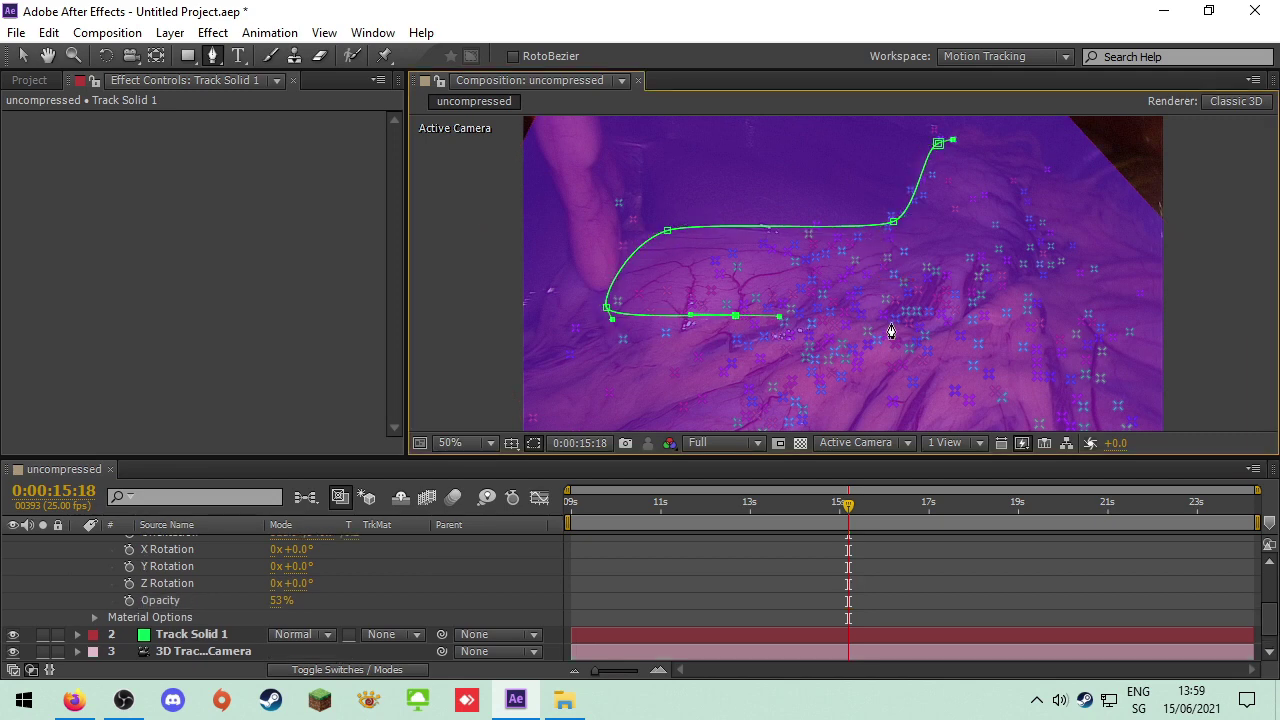
{"action": "left_click_drag", "start_coordinate": [933, 337], "coordinate": [960, 343]}
{"action": "left_click_drag", "start_coordinate": [1024, 271], "coordinate": [1044, 251]}
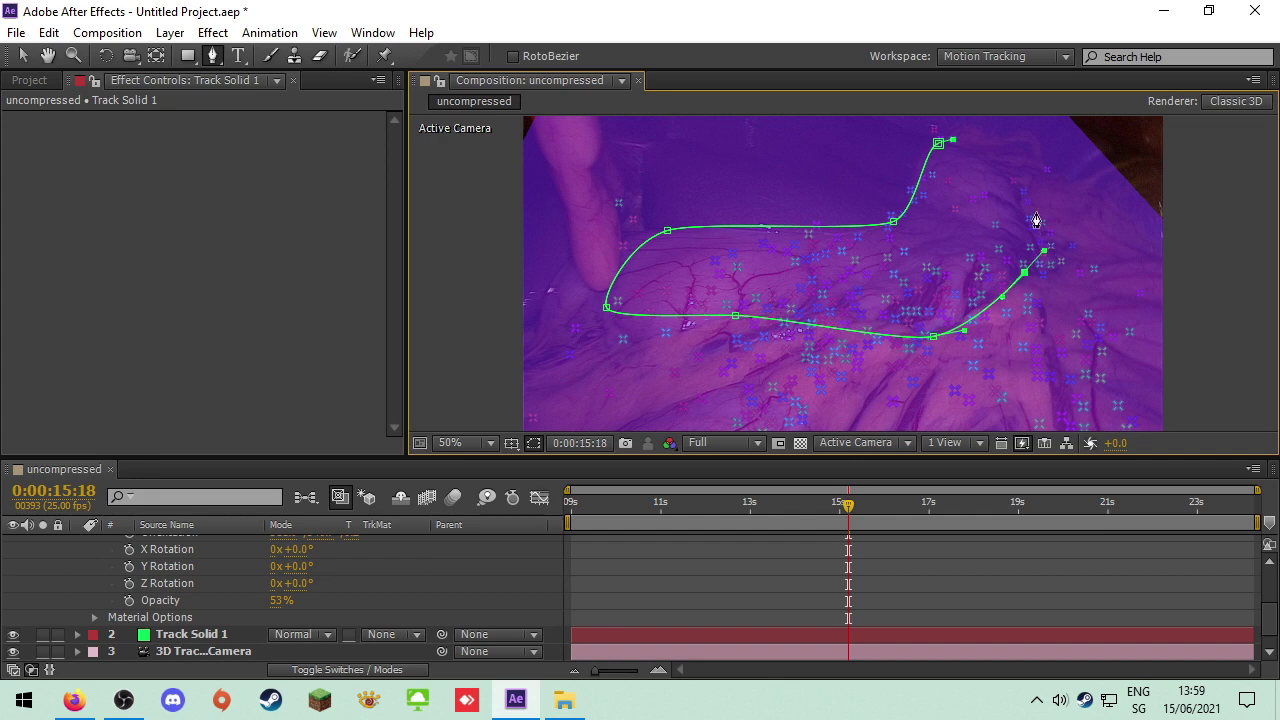
{"action": "left_click_drag", "start_coordinate": [1015, 182], "coordinate": [989, 160]}
{"action": "left_click", "coordinate": [938, 143]}
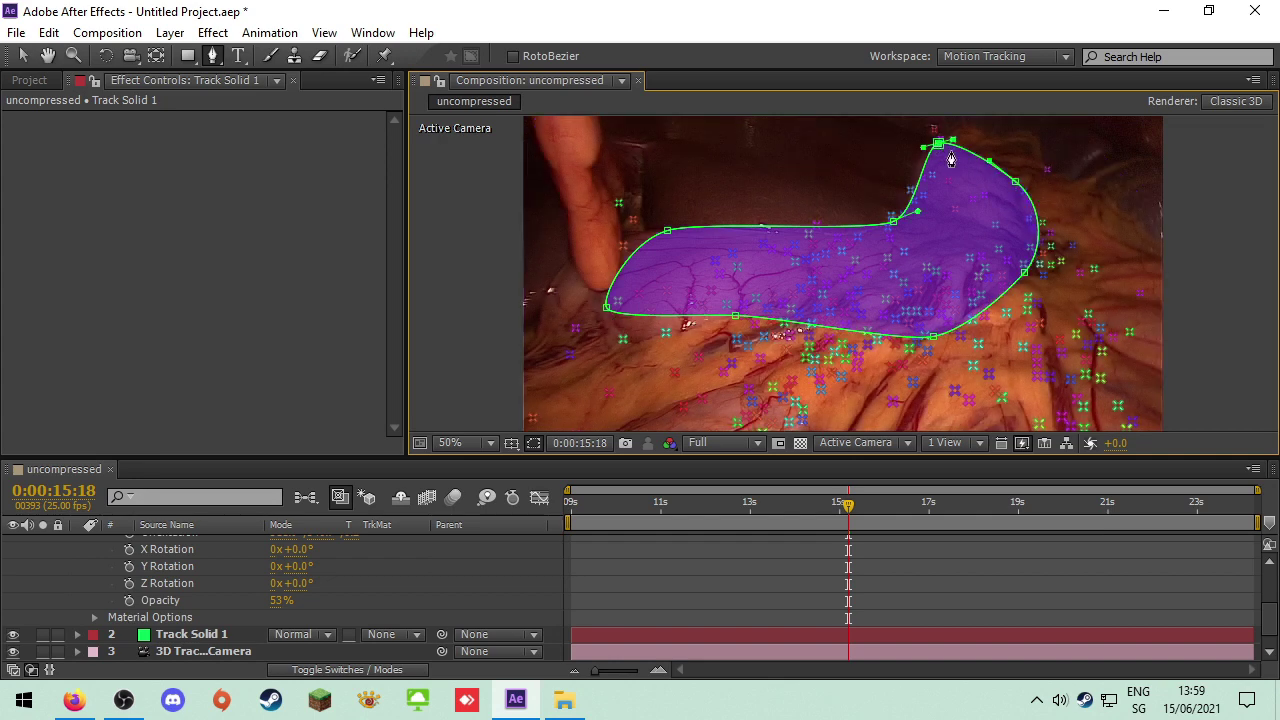
Set the stomach mask's Mask Feather to 45 px and Mask Expansion to -25 px
{"action": "scroll", "coordinate": [234, 600], "scroll_direction": "up", "scroll_amount": 5}
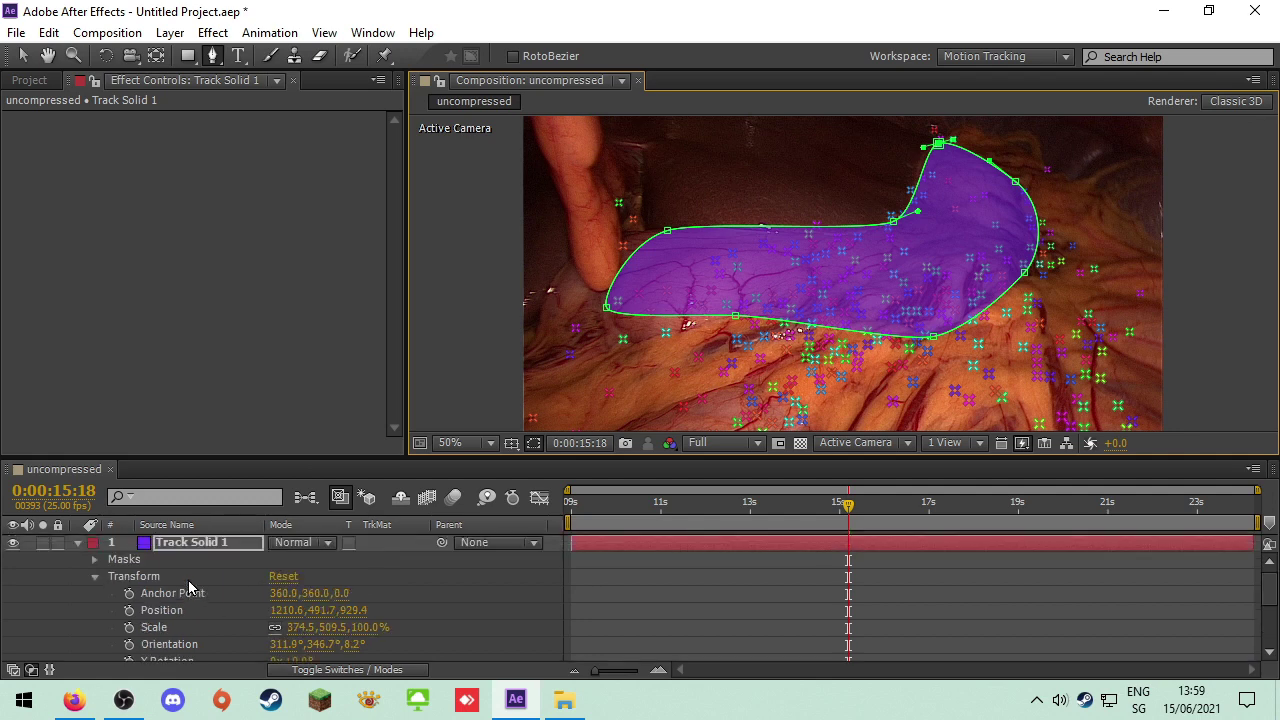
{"action": "left_click", "coordinate": [95, 577]}
{"action": "left_click", "coordinate": [95, 559]}
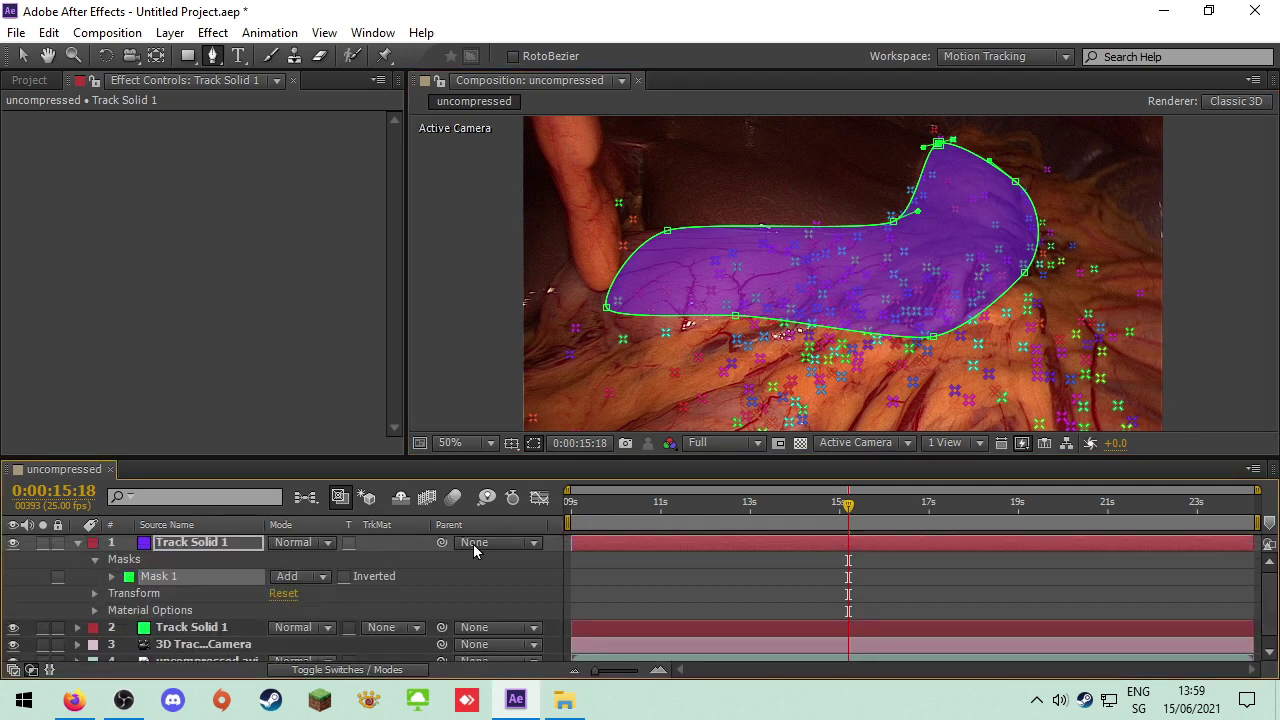
{"action": "scroll", "coordinate": [173, 609], "scroll_direction": "down", "scroll_amount": 1}
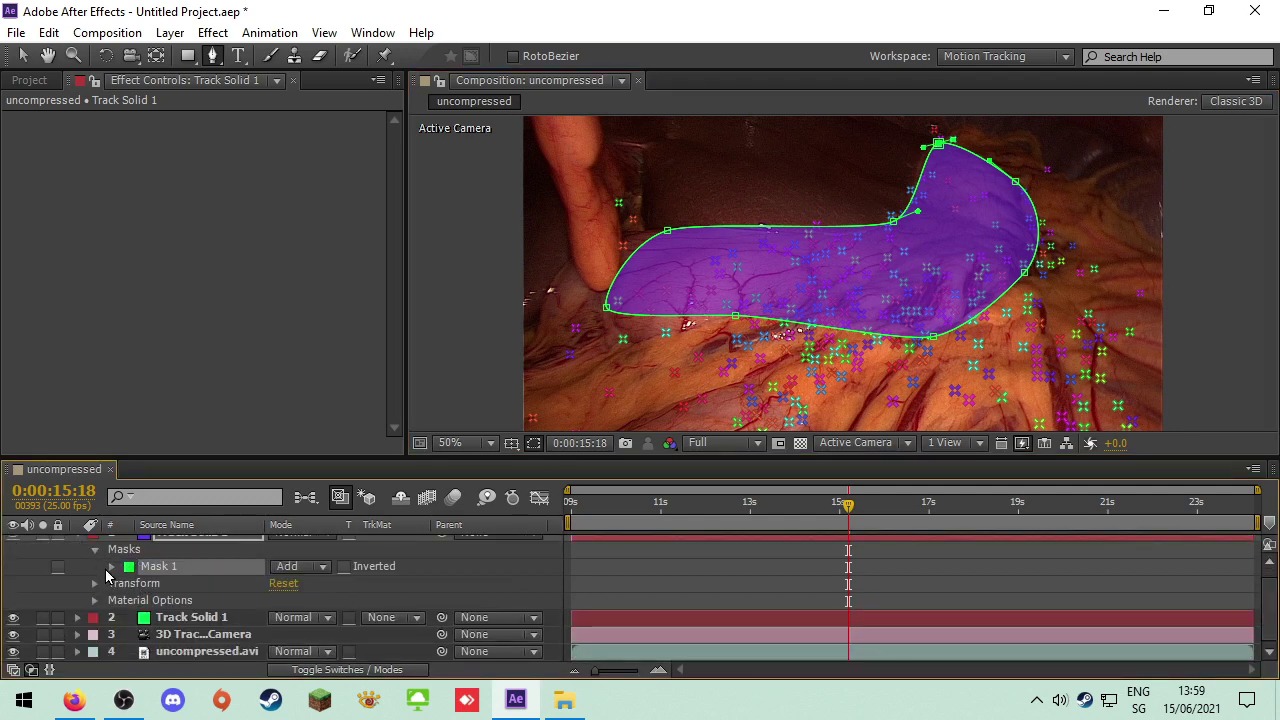
{"action": "left_click", "coordinate": [111, 566]}
{"action": "scroll", "coordinate": [113, 572], "scroll_direction": "down", "scroll_amount": 4}
{"action": "scroll", "coordinate": [240, 584], "scroll_direction": "up", "scroll_amount": 3}
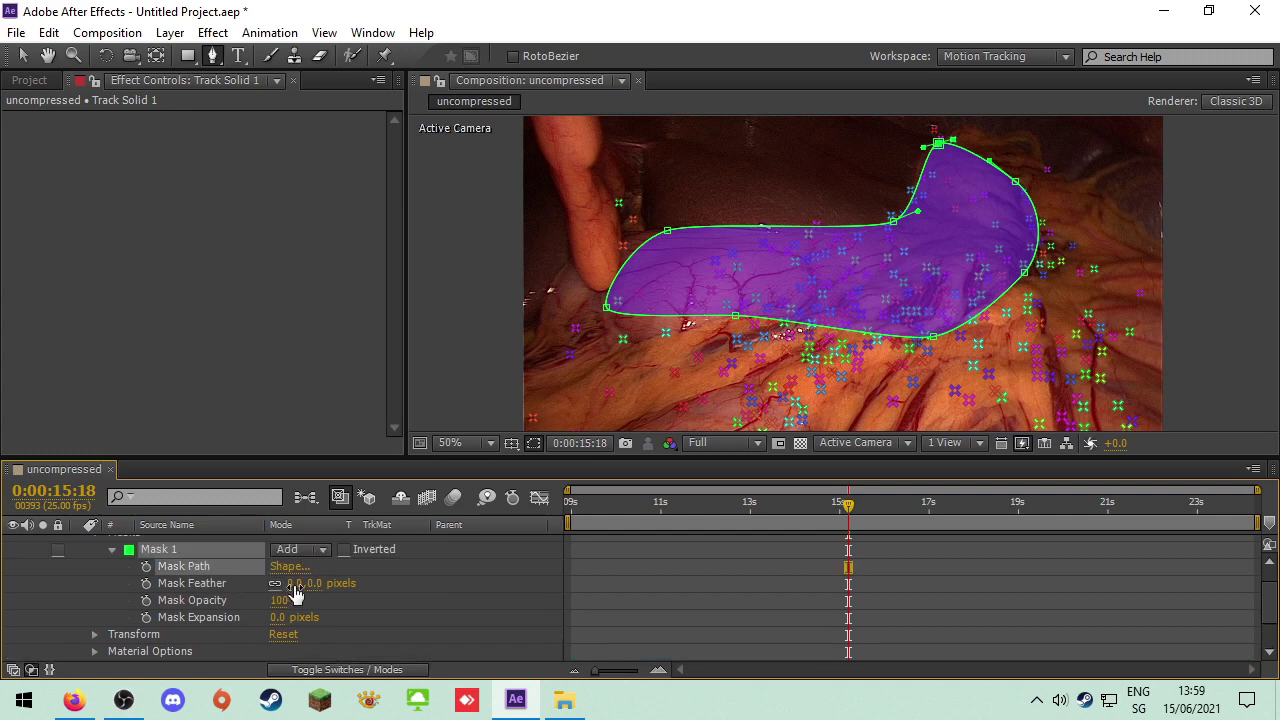
{"action": "left_click_drag", "start_coordinate": [295, 592], "coordinate": [341, 582]}
{"action": "left_click_drag", "start_coordinate": [280, 618], "coordinate": [244, 611]}
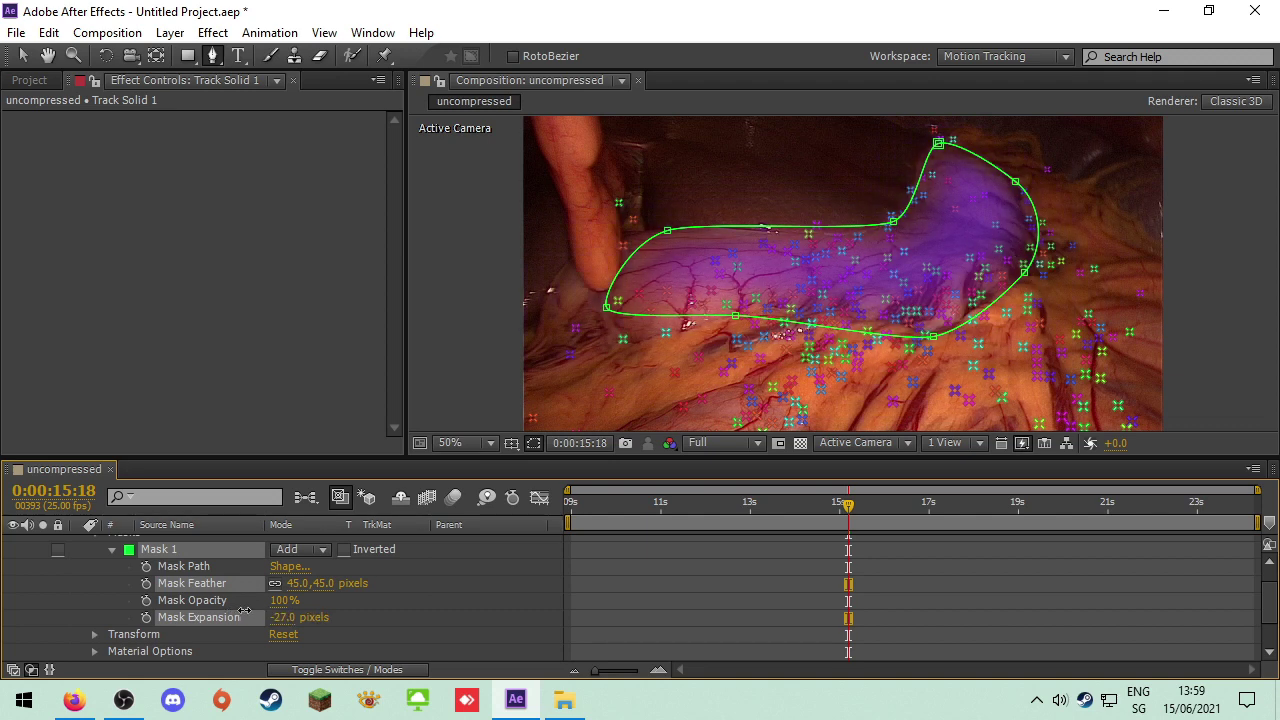
{"action": "left_click", "coordinate": [250, 618]}
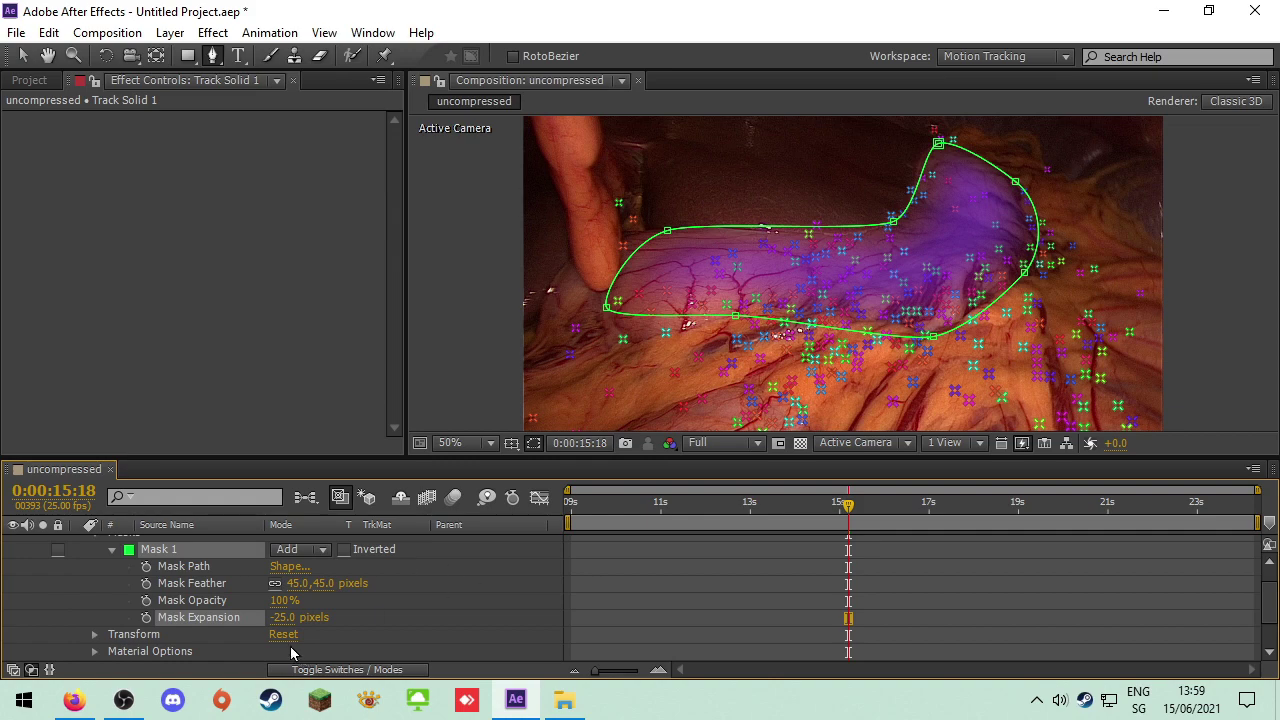
{"action": "scroll", "coordinate": [291, 640], "scroll_direction": "down", "scroll_amount": 2}
Turn off Render Track Points in uncompressed.avi's 3D Camera Tracker and scrub to preview both overlays
{"action": "left_click", "coordinate": [207, 651]}
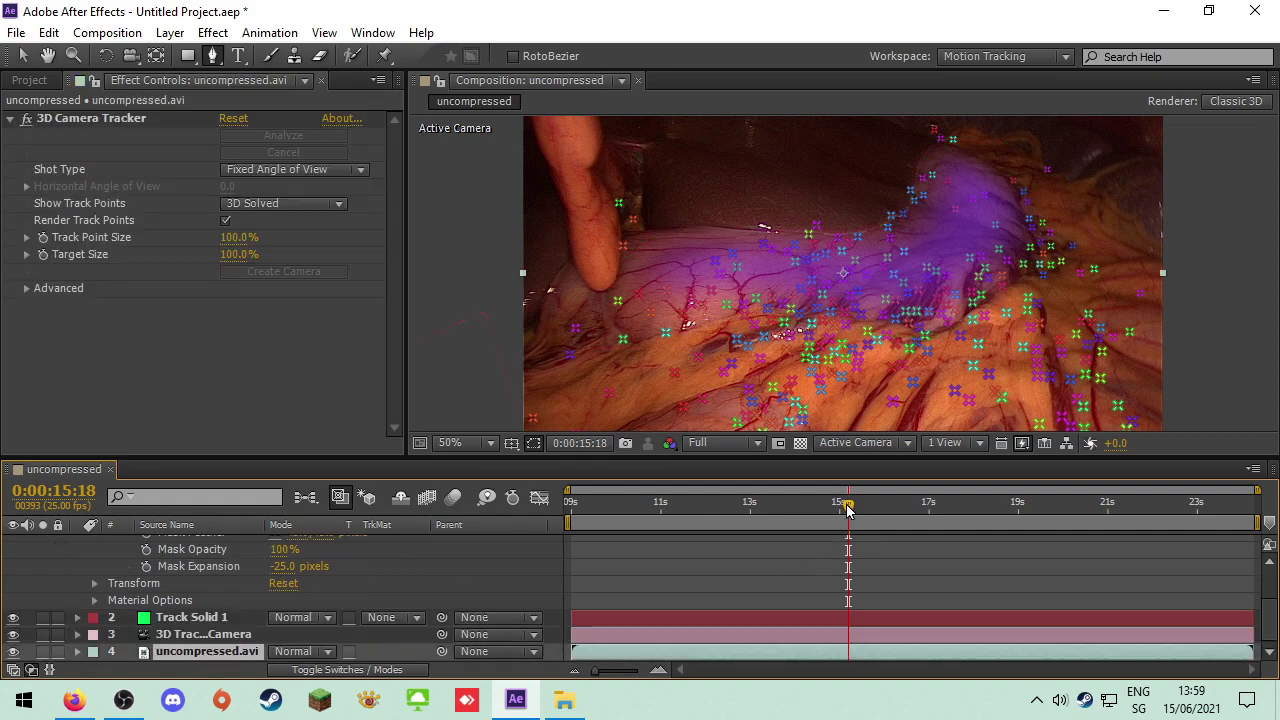
{"action": "left_click_drag", "start_coordinate": [848, 510], "coordinate": [884, 508]}
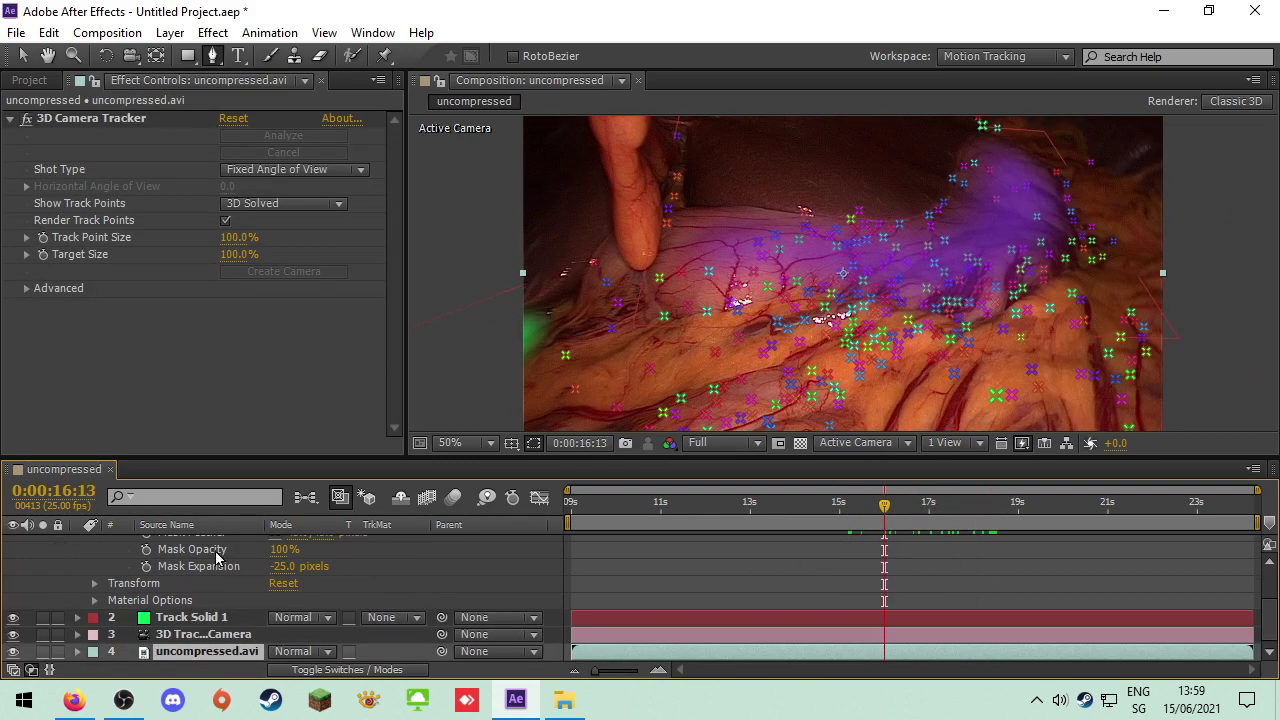
{"action": "left_click", "coordinate": [225, 221]}
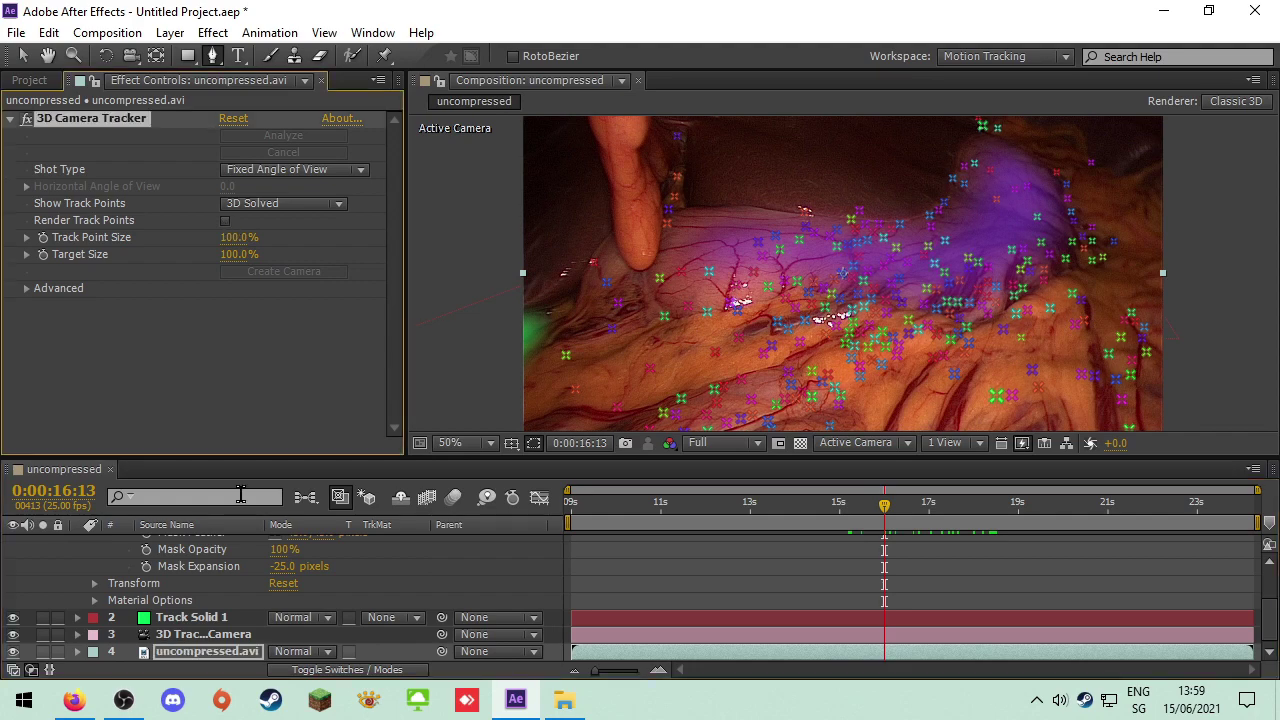
{"action": "left_click", "coordinate": [217, 655]}
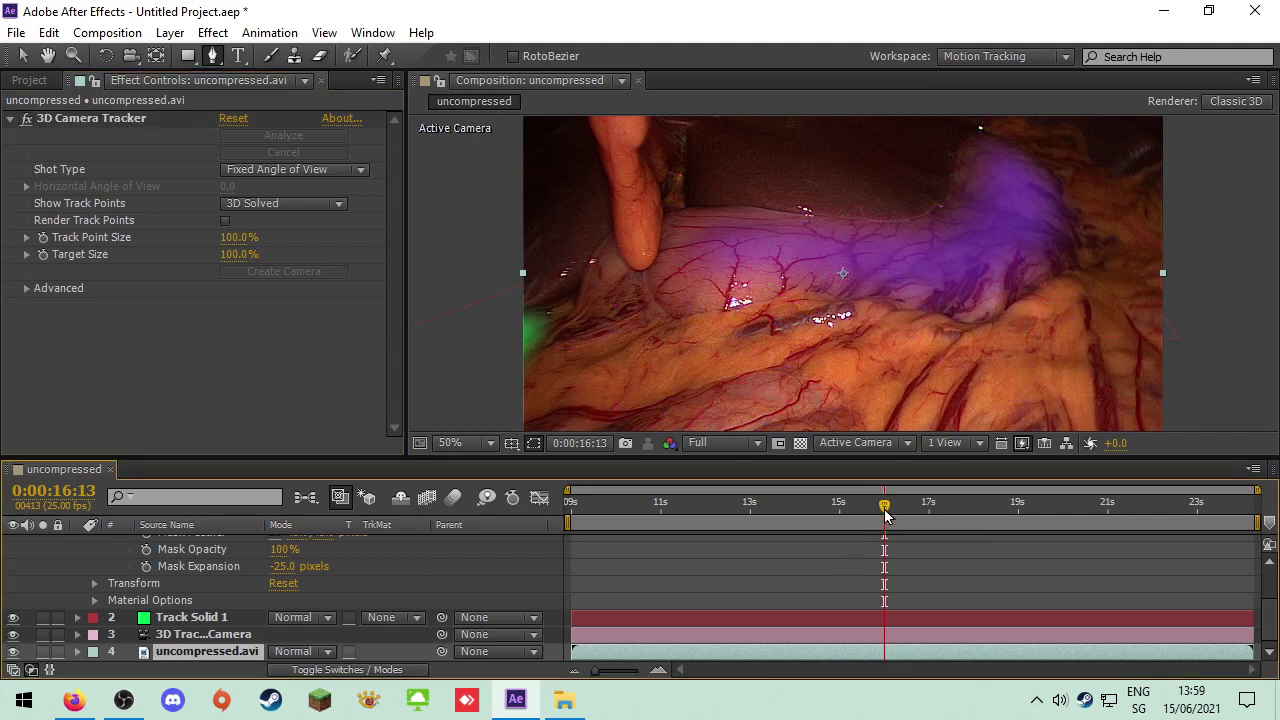
{"action": "left_click_drag", "start_coordinate": [893, 512], "coordinate": [1045, 505]}
{"action": "key", "text": "comma"}
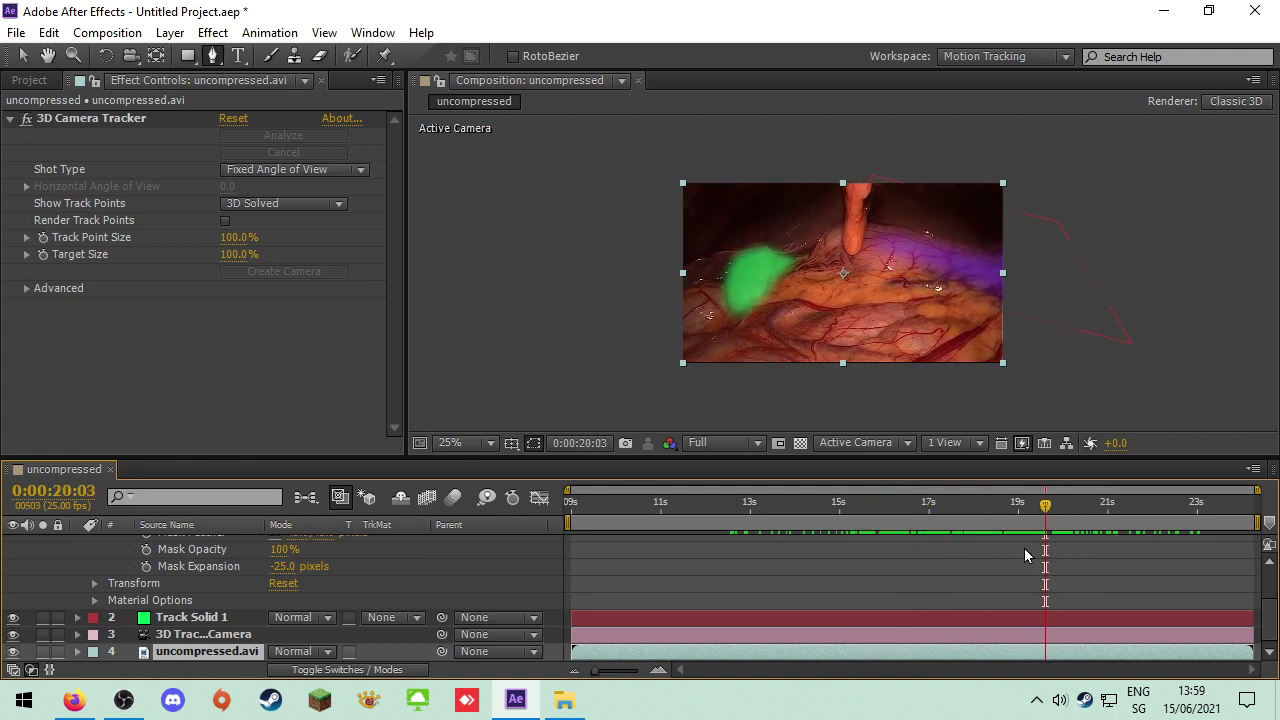
Enable the Mask Opacity stopwatch on Track Solid 1's Mask 1 with a first key at 0%
{"action": "left_click", "coordinate": [170, 616]}
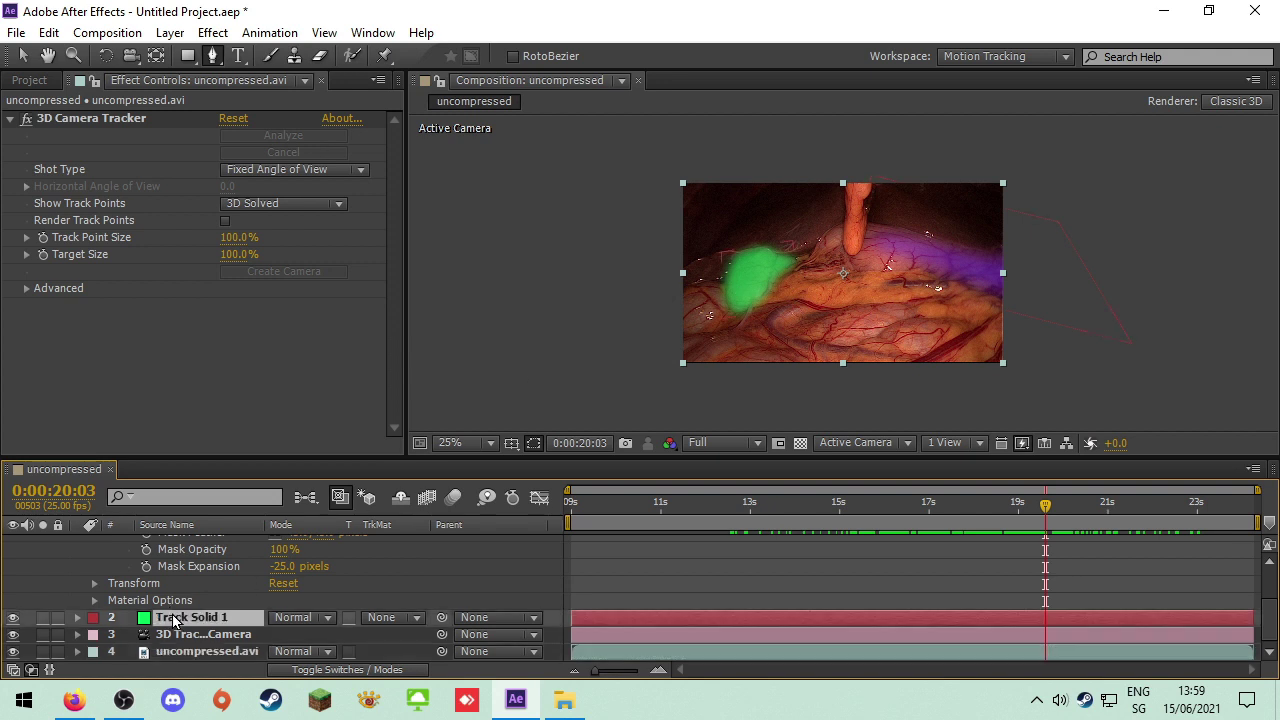
{"action": "left_click", "coordinate": [77, 617]}
{"action": "scroll", "coordinate": [160, 593], "scroll_direction": "down", "scroll_amount": 1}
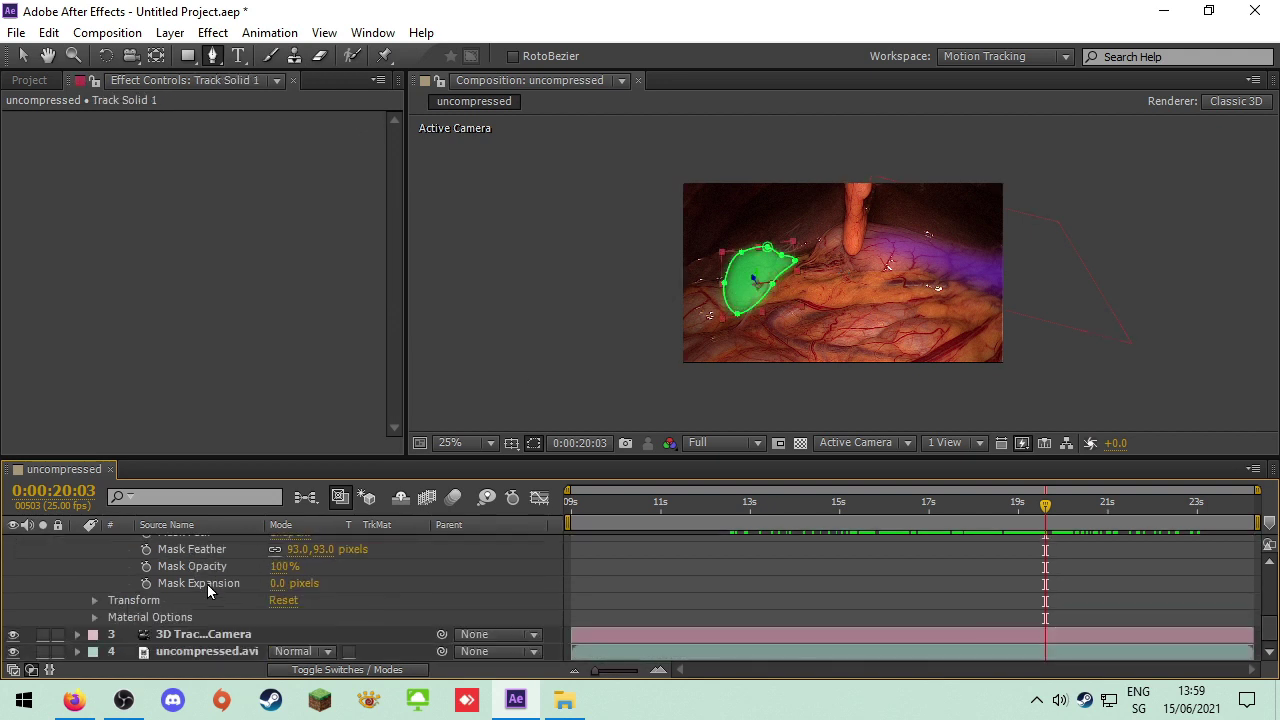
{"action": "left_click", "coordinate": [146, 566]}
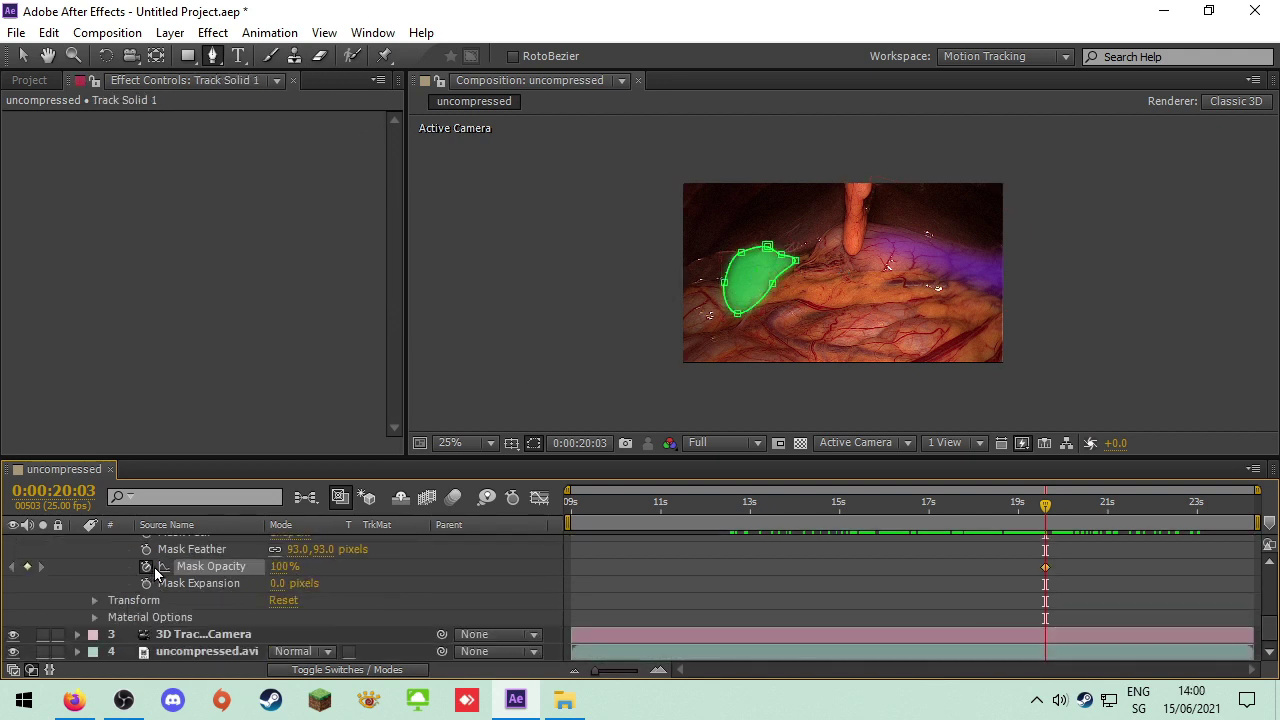
{"action": "left_click", "coordinate": [27, 567]}
{"action": "left_click", "coordinate": [144, 566]}
{"action": "left_click_drag", "start_coordinate": [280, 568], "coordinate": [146, 550]}
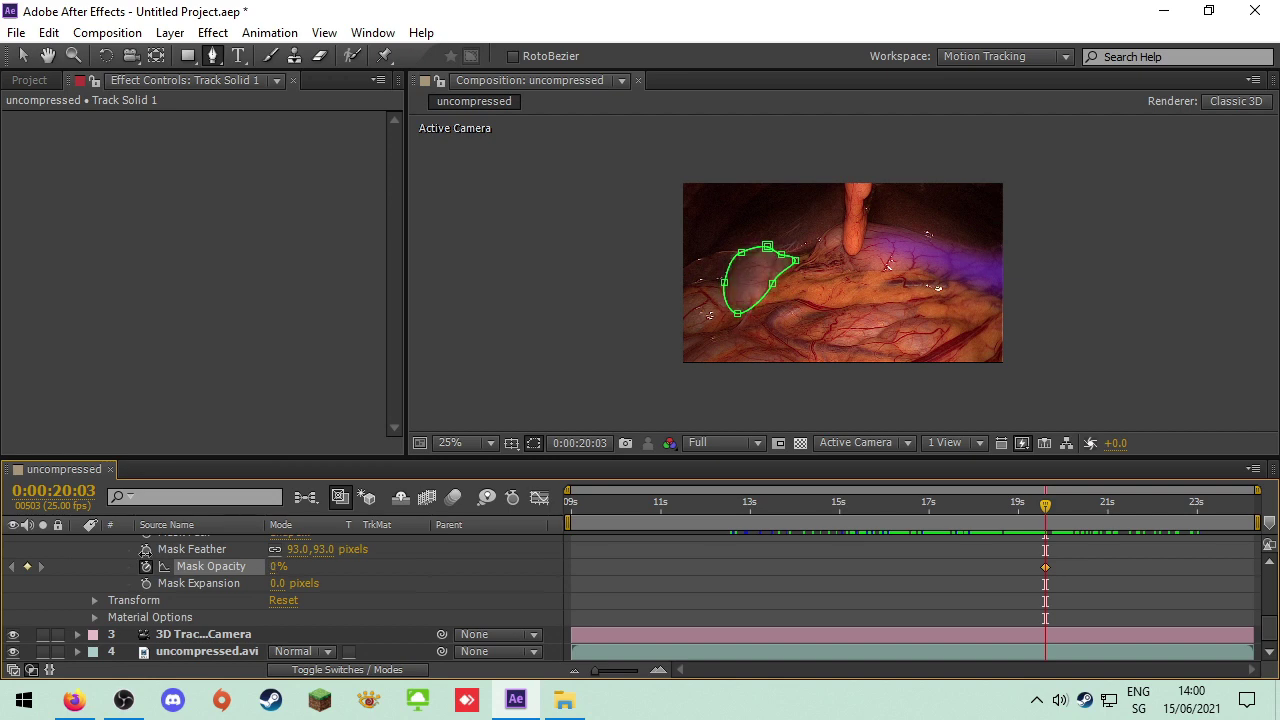
Add alternating Mask Opacity keys (~59%, 0%, ~48%, 0%) and preview the flashing green overlay
{"action": "left_click_drag", "start_coordinate": [1040, 512], "coordinate": [1070, 524]}
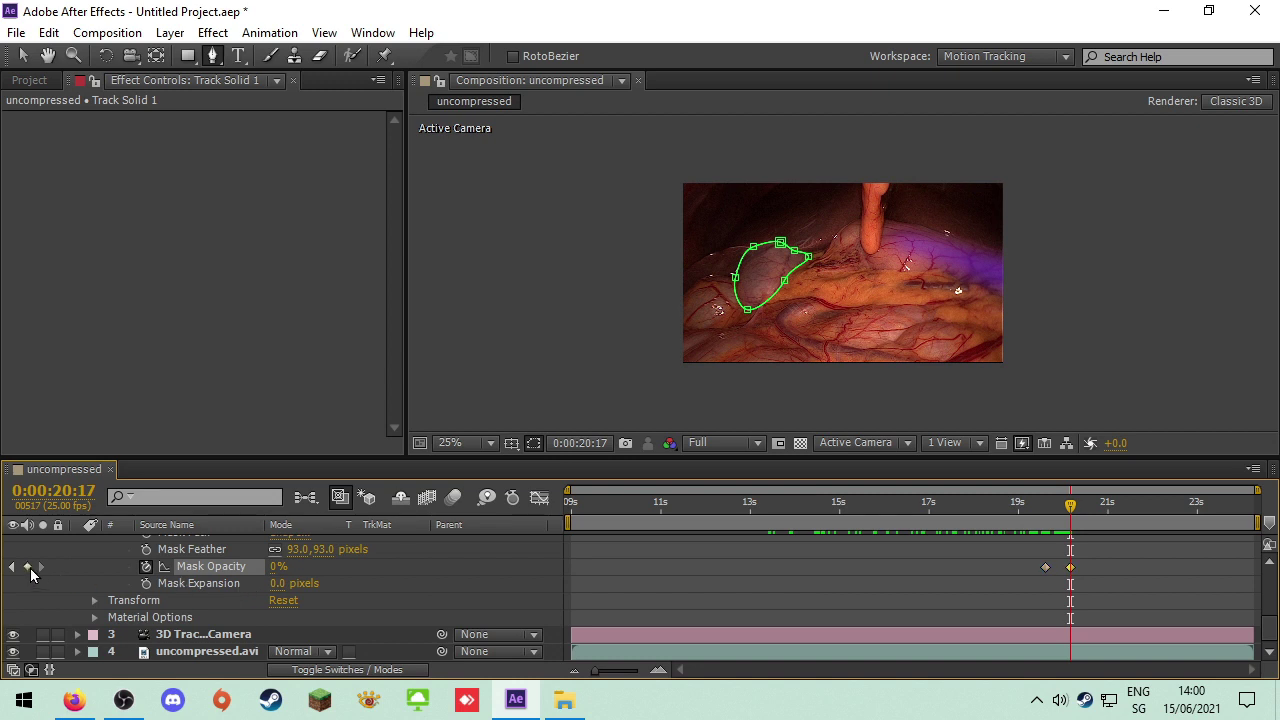
{"action": "left_click_drag", "start_coordinate": [274, 567], "coordinate": [326, 562]}
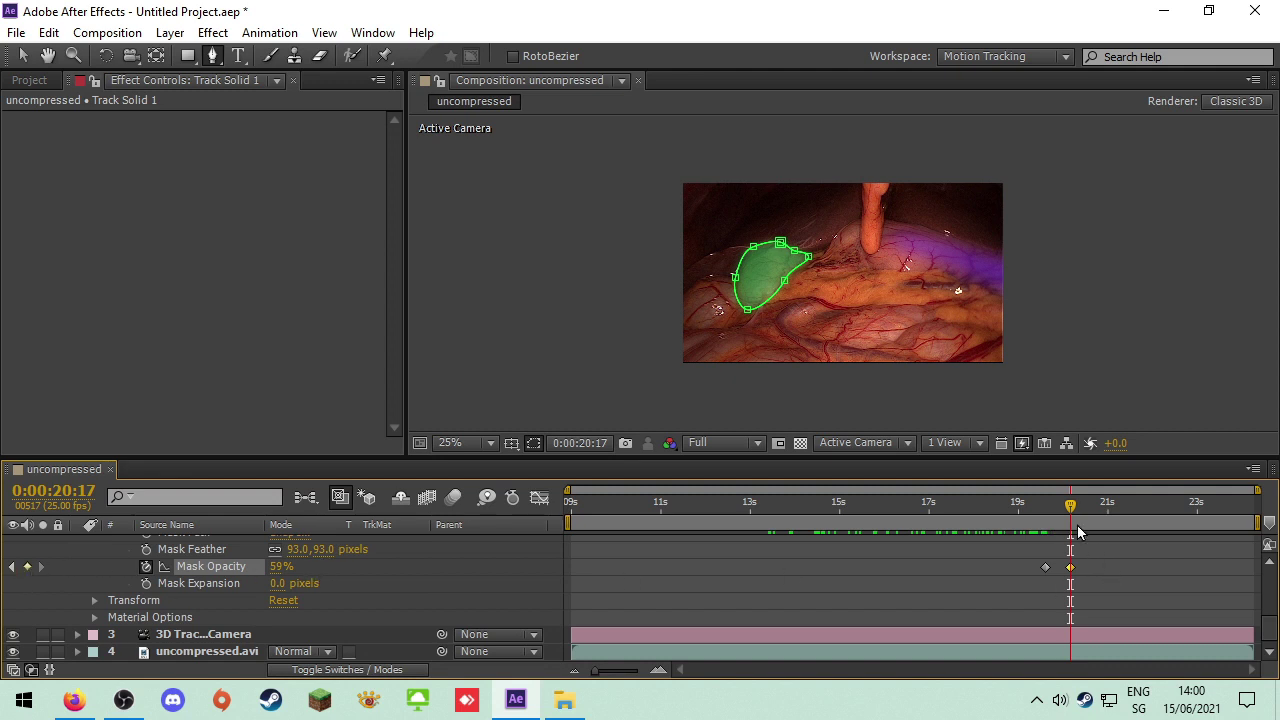
{"action": "key", "text": "space"}
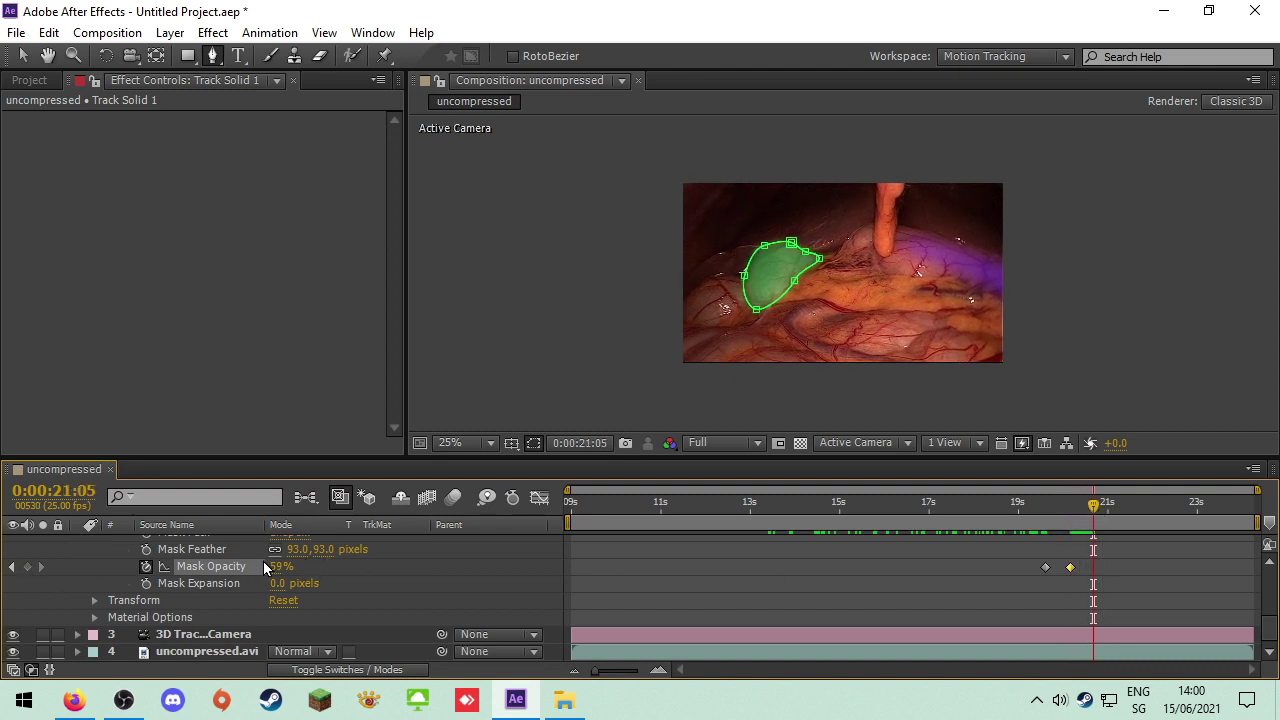
{"action": "left_click_drag", "start_coordinate": [268, 566], "coordinate": [192, 565]}
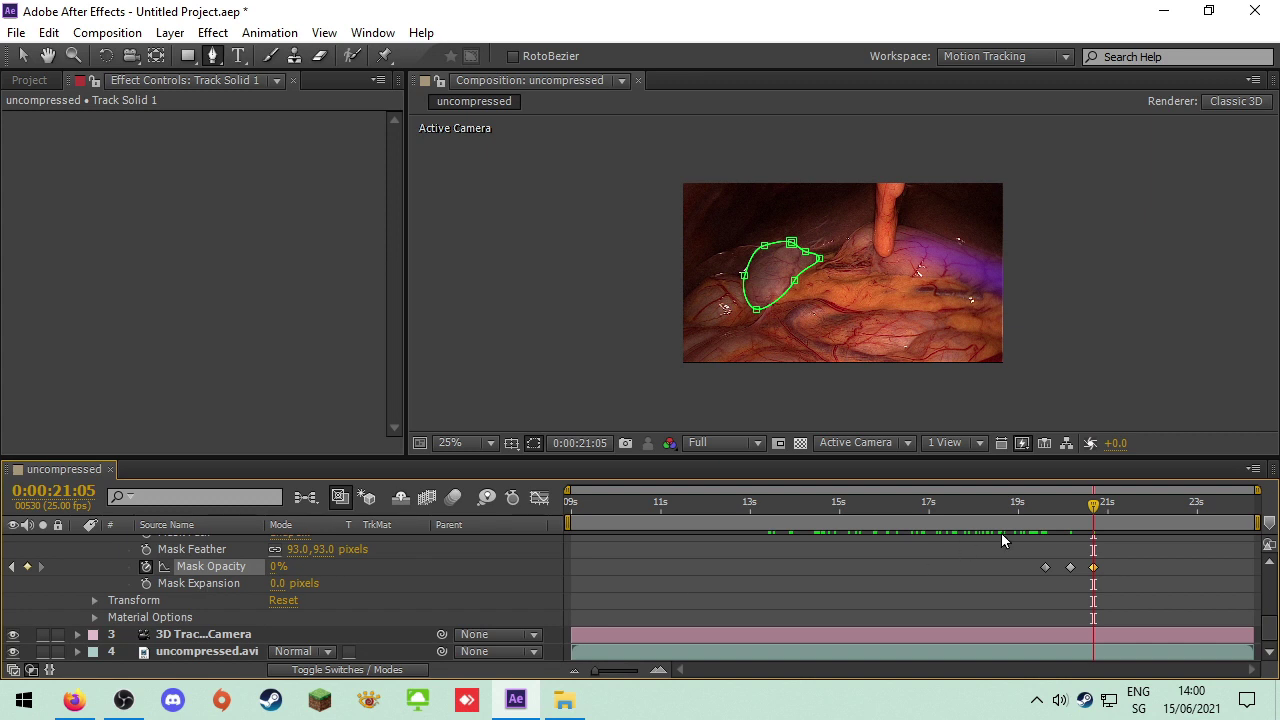
{"action": "key", "text": "space"}
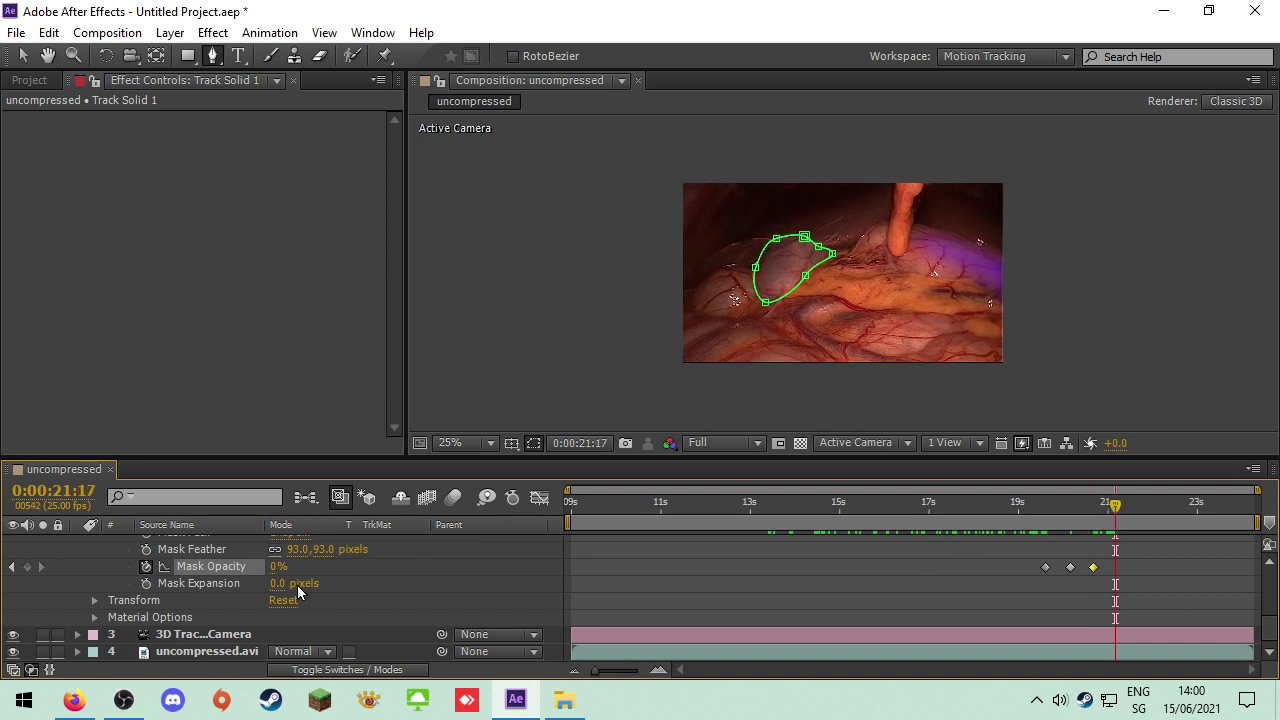
{"action": "left_click_drag", "start_coordinate": [279, 570], "coordinate": [306, 566]}
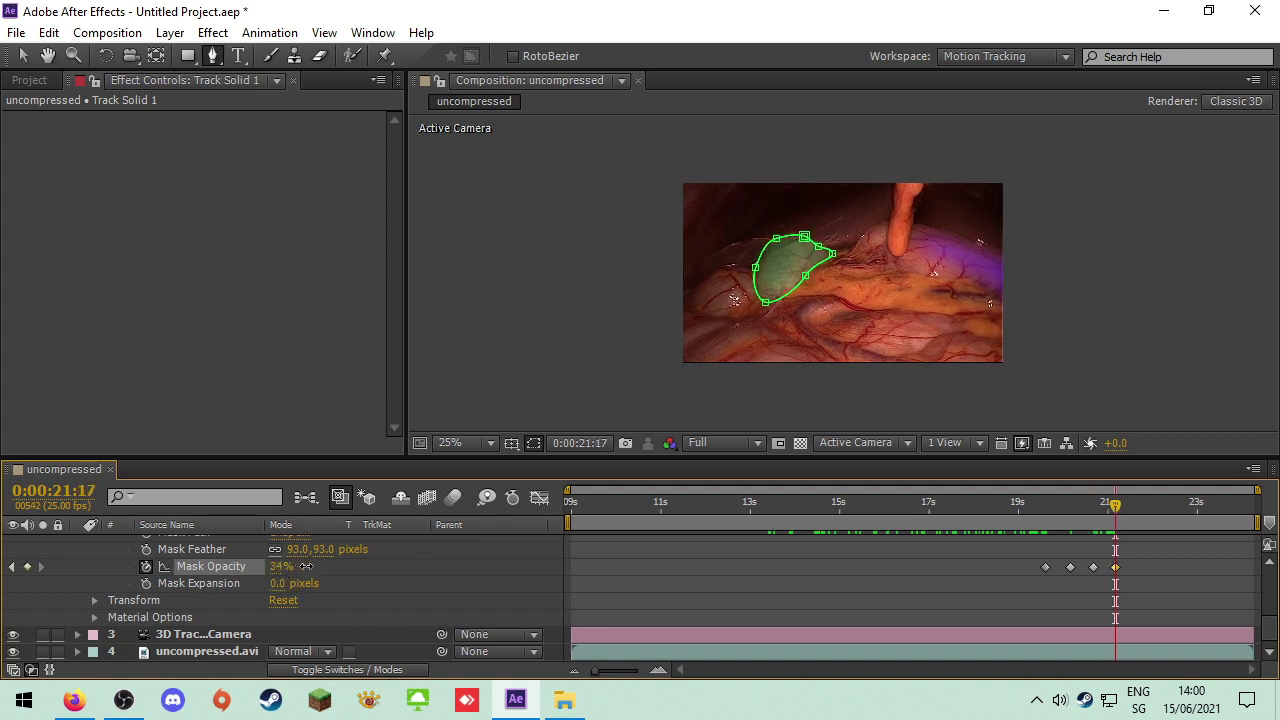
{"action": "left_click_drag", "start_coordinate": [1118, 504], "coordinate": [1140, 504]}
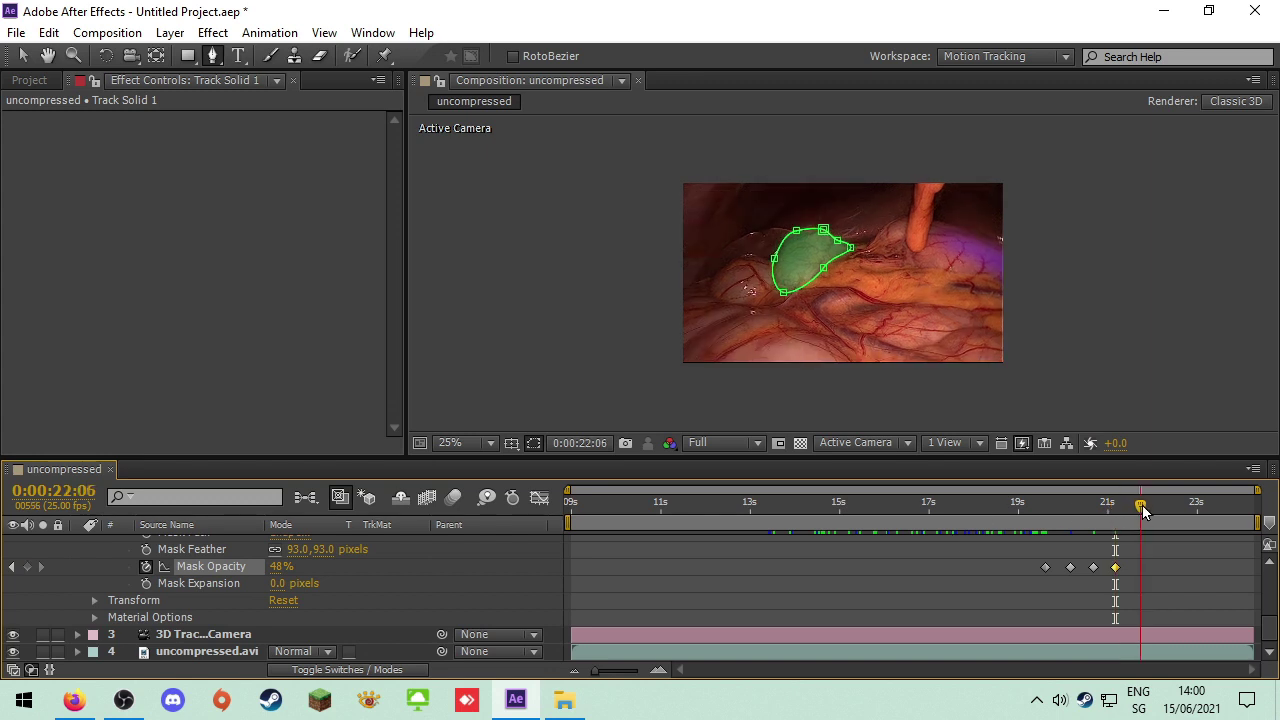
{"action": "left_click_drag", "start_coordinate": [278, 567], "coordinate": [187, 563]}
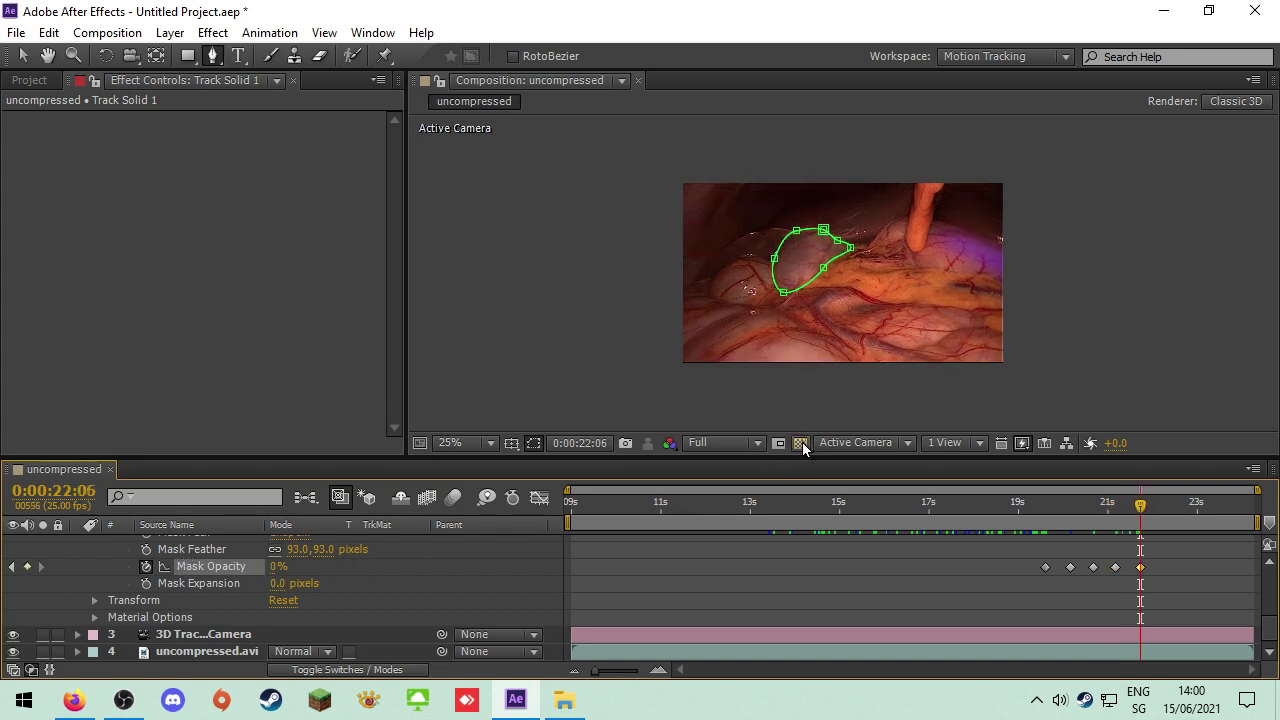
{"action": "left_click_drag", "start_coordinate": [1140, 505], "coordinate": [948, 510]}
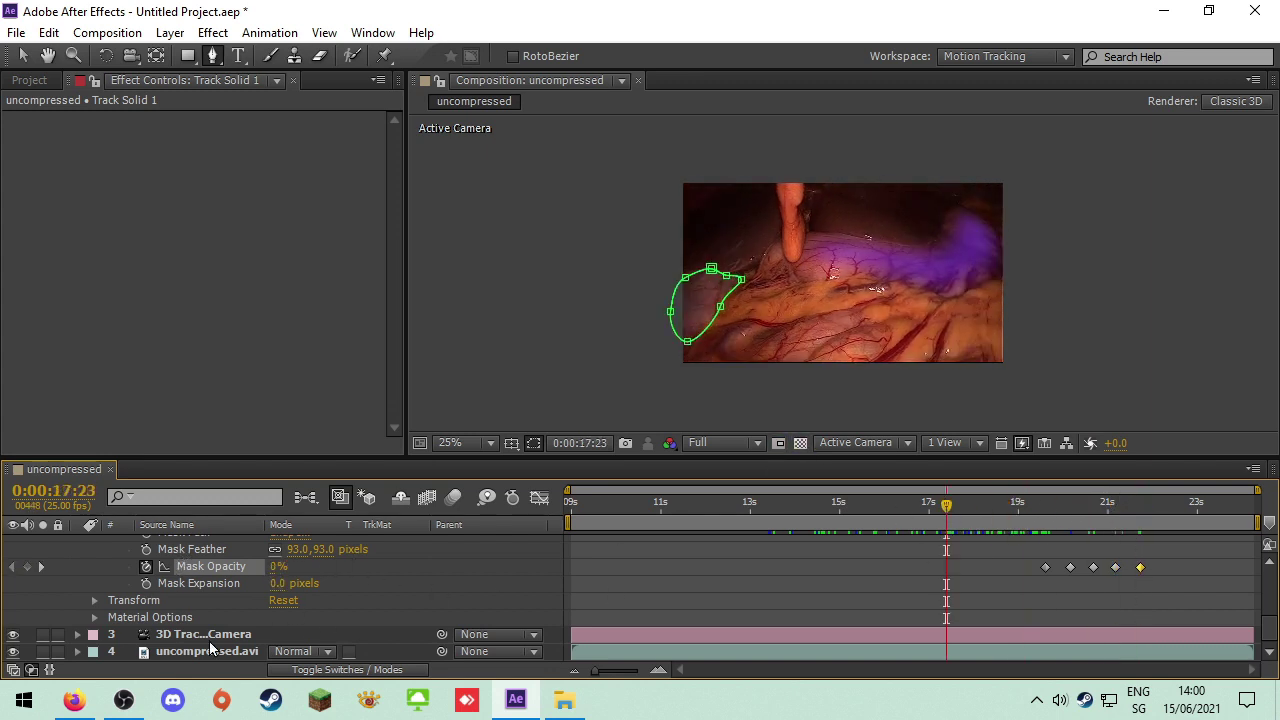
{"action": "left_click", "coordinate": [205, 651]}
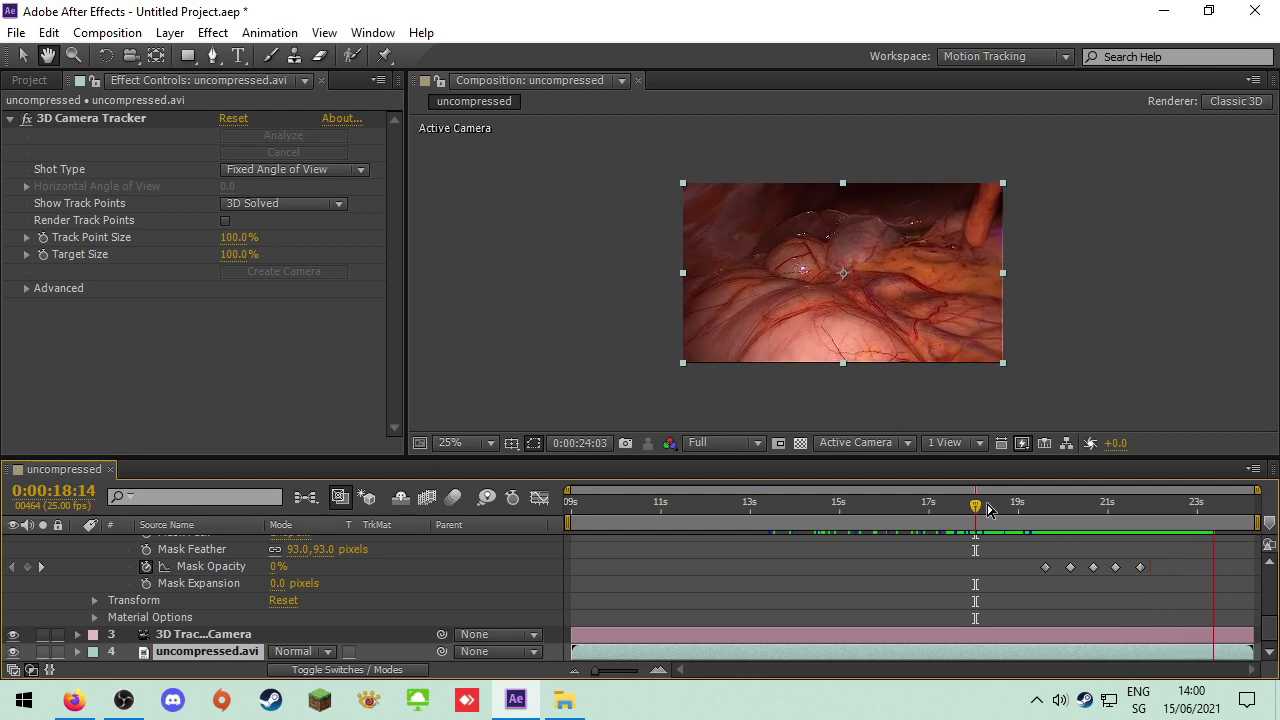
{"action": "key", "text": "g"}
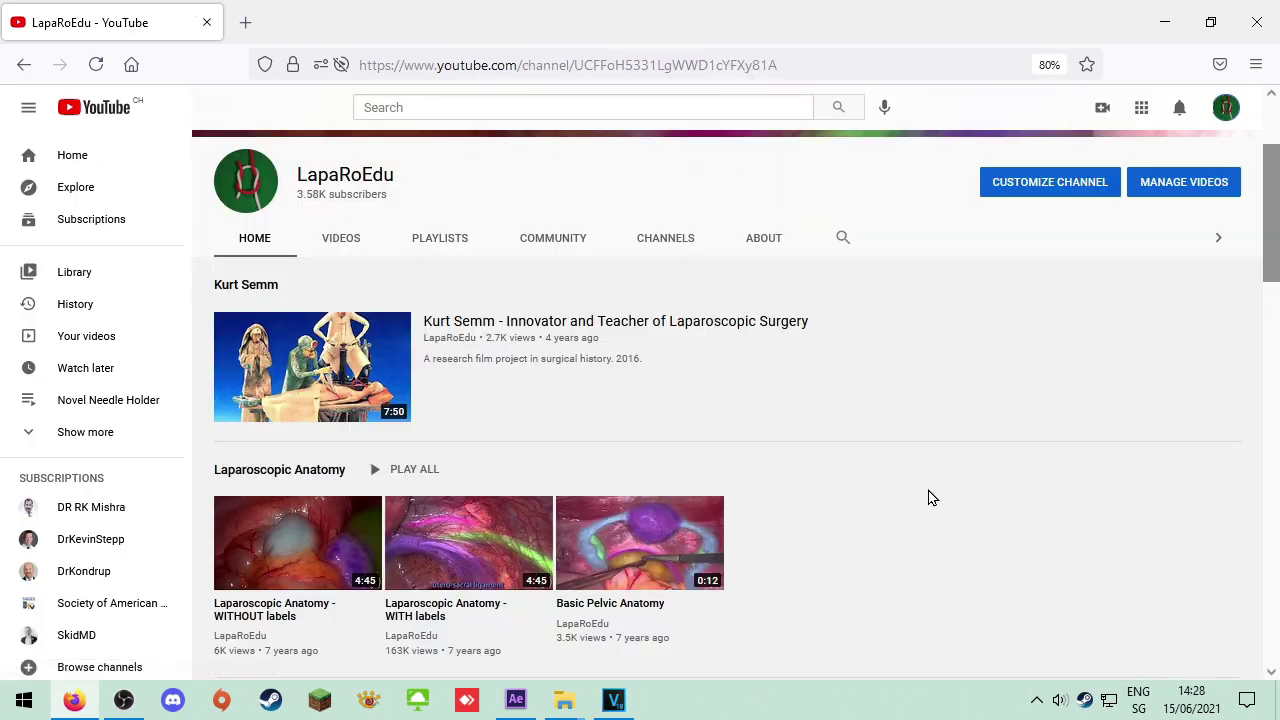
Scroll the LapaRoEdu Home tab down to the Box Trainer and Knot Tying in Laparoscopy sections
{"action": "scroll", "coordinate": [928, 493], "scroll_direction": "down", "scroll_amount": 5}
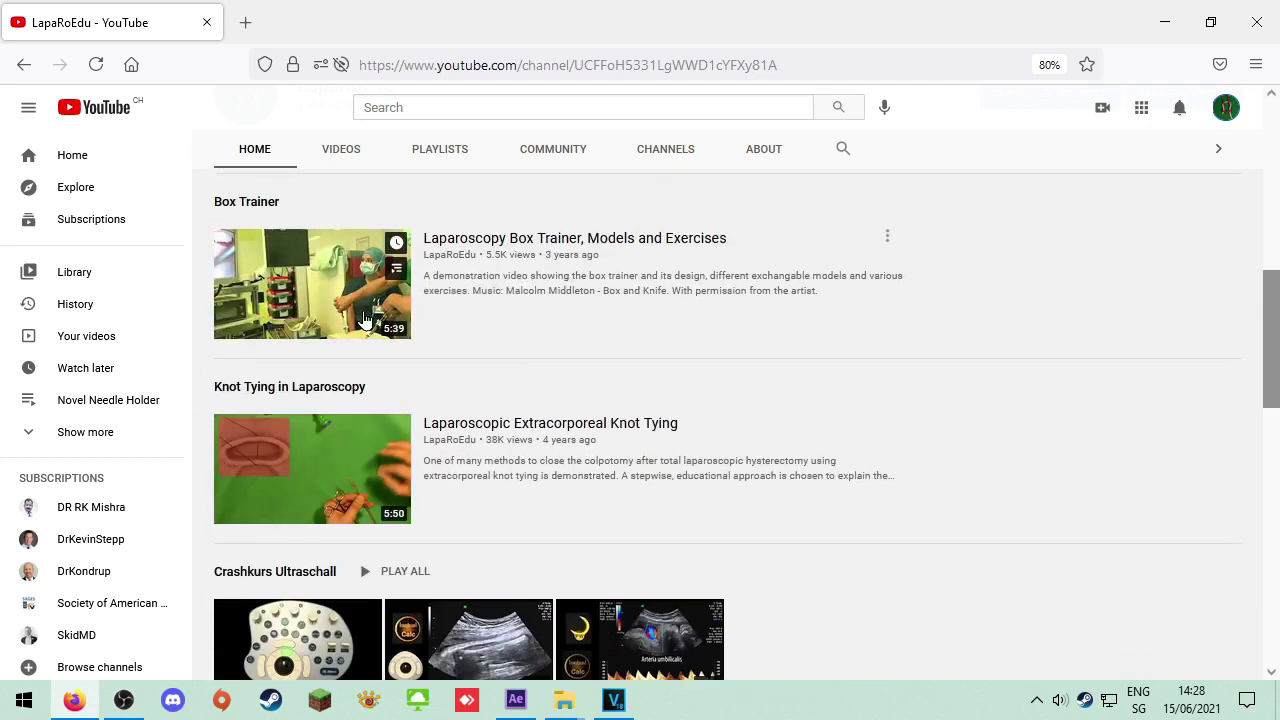